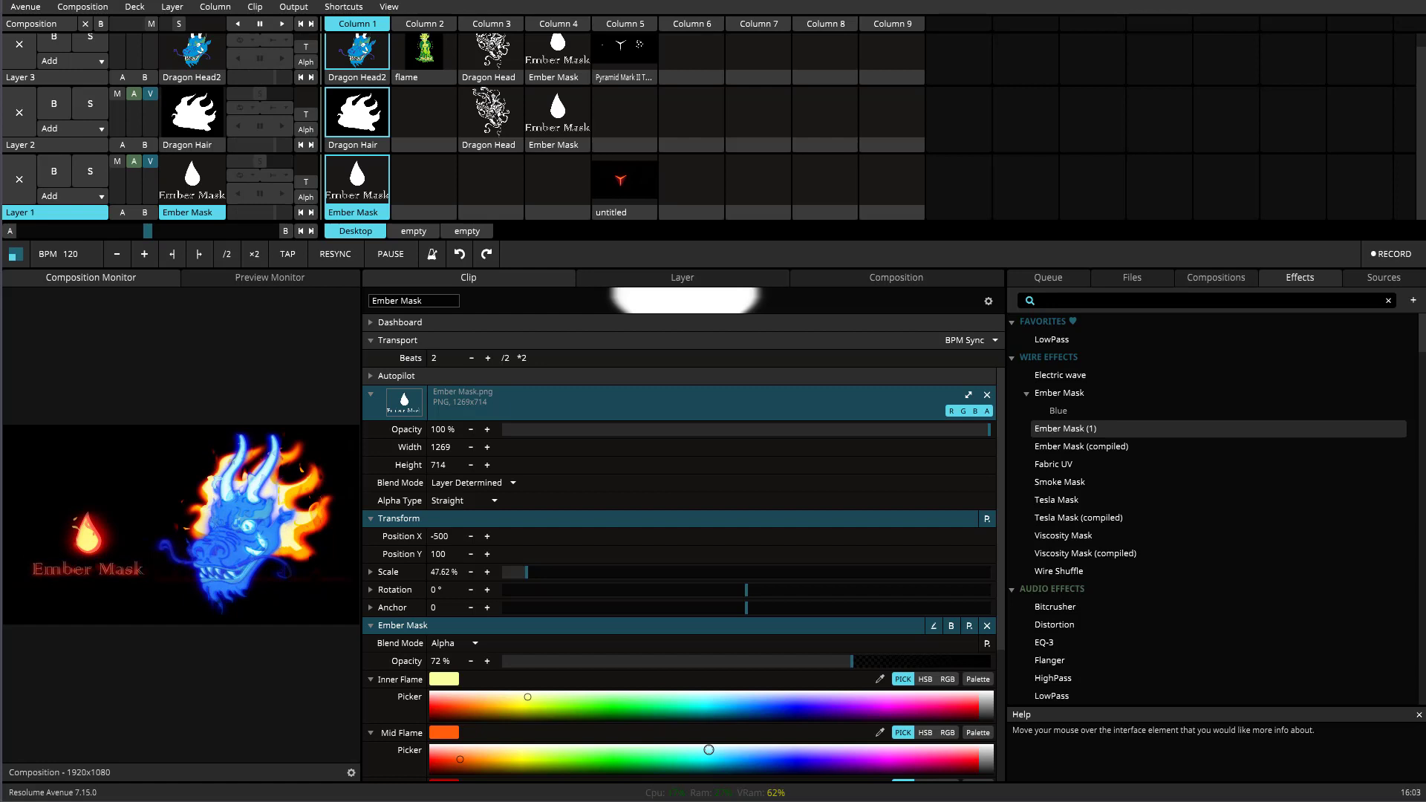
Collapse the clip's Transform, Ember Mask.png source and Ember Mask effect sections in the Clip panel
{"action": "left_click_drag", "start_coordinate": [999, 622], "coordinate": [1007, 786]}
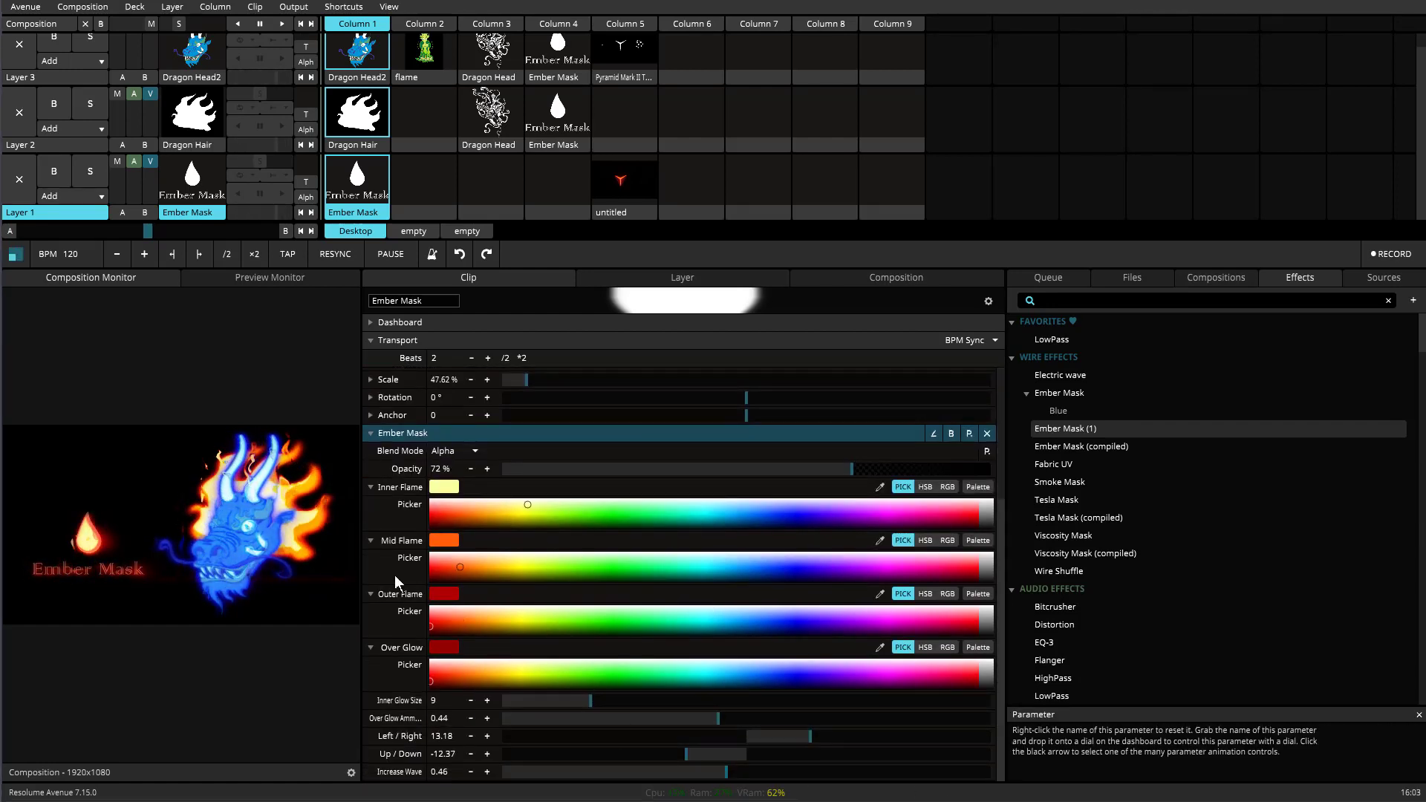
{"action": "scroll", "coordinate": [407, 484], "scroll_direction": "up", "scroll_amount": 3}
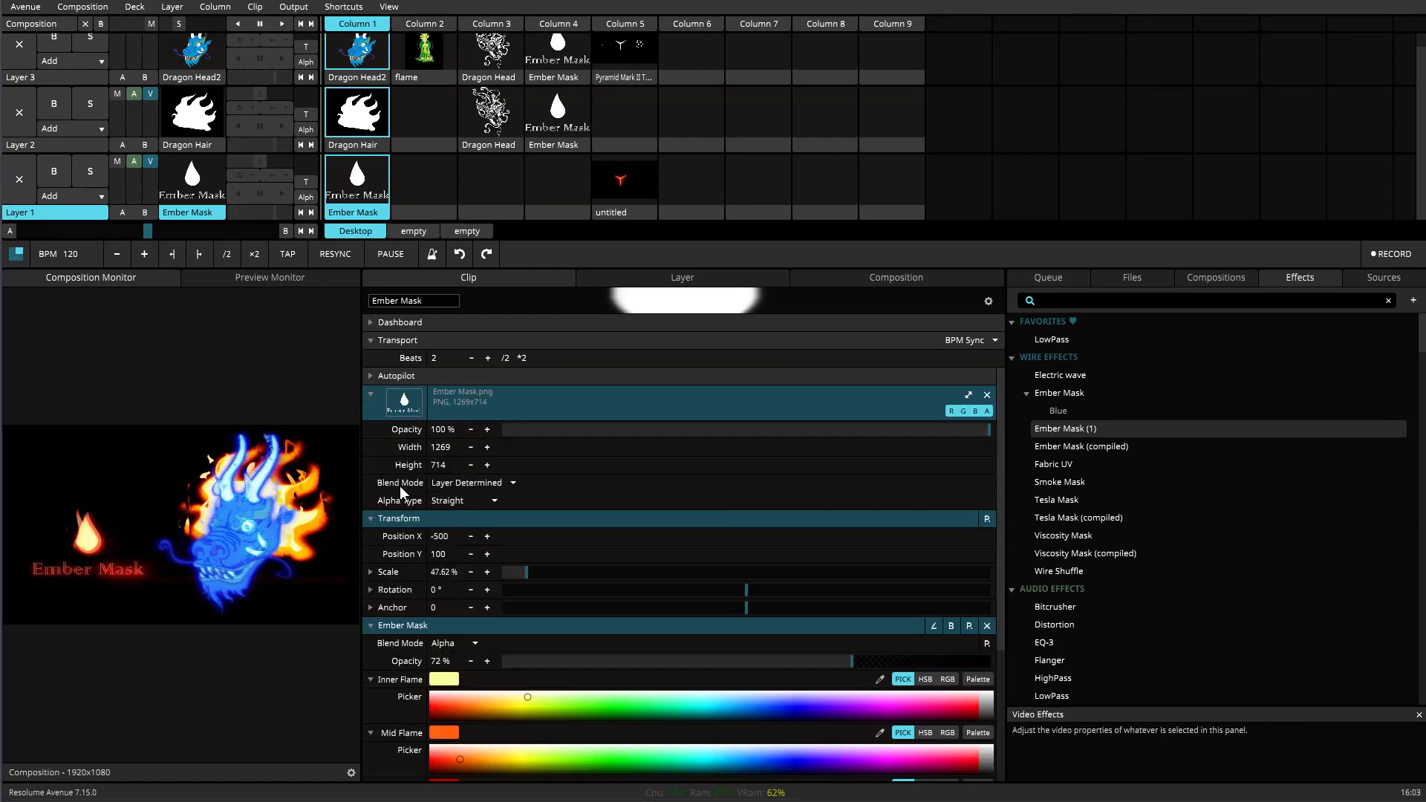
{"action": "left_click", "coordinate": [369, 518]}
{"action": "left_click", "coordinate": [370, 394]}
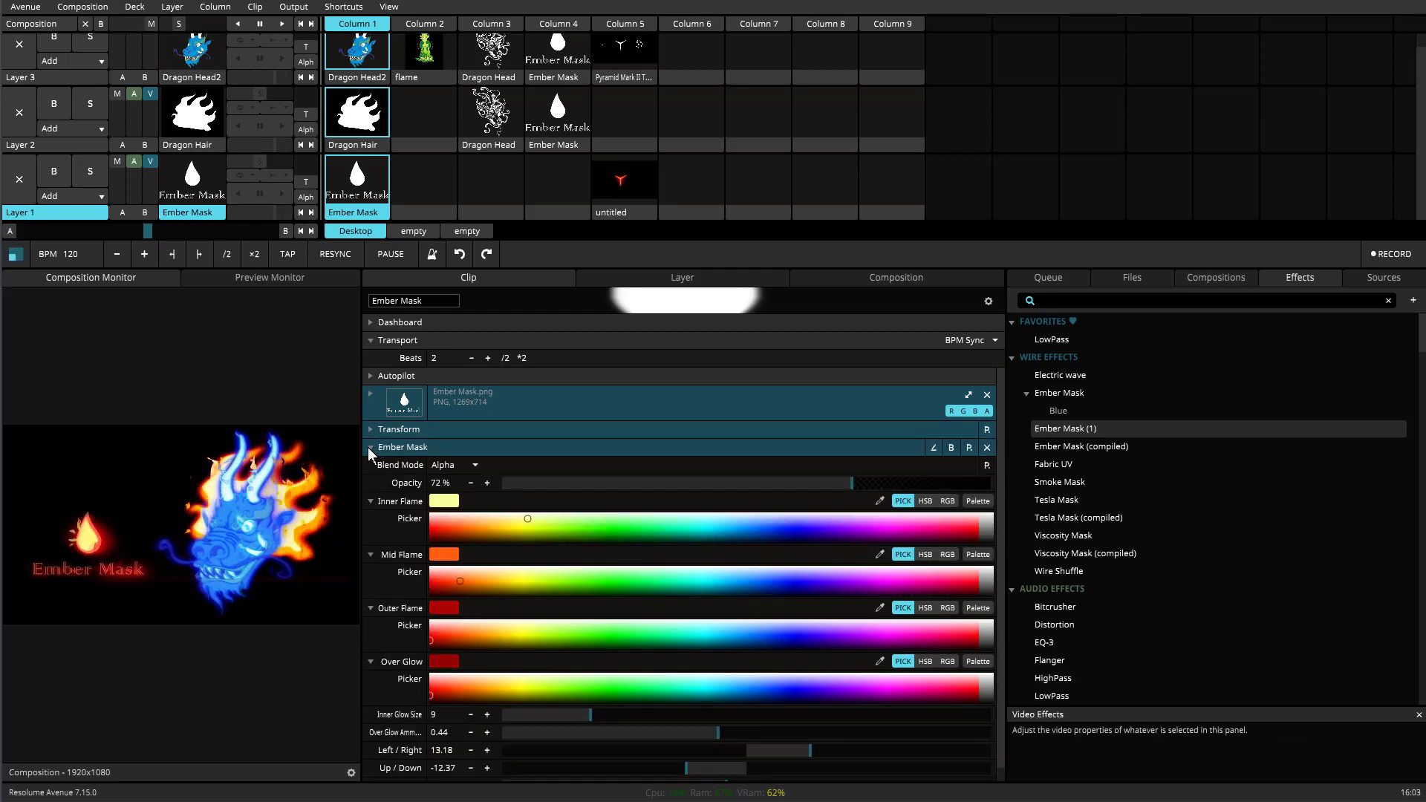
{"action": "left_click", "coordinate": [369, 447]}
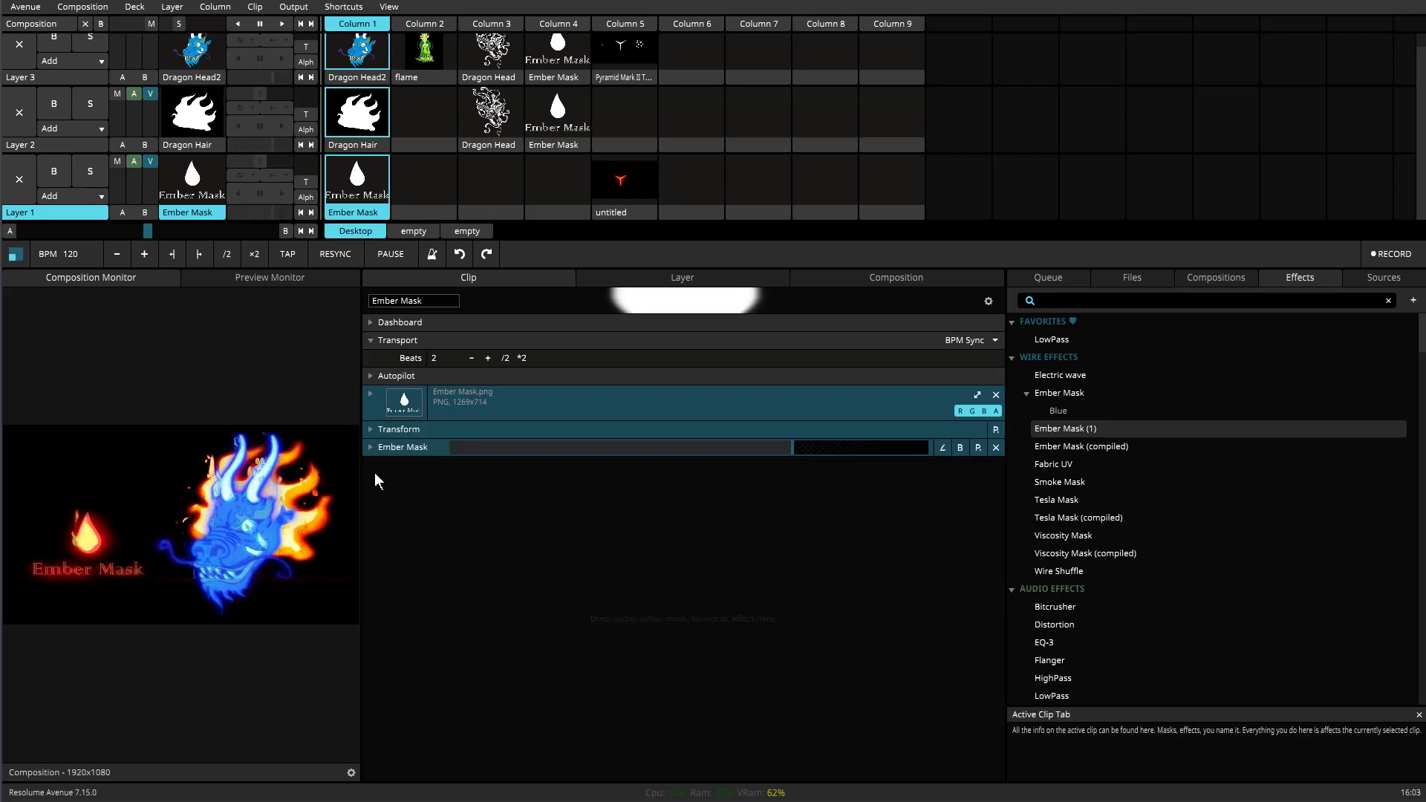
Reopen the Ember Mask effect and change its Inner Flame colour to cyan
{"action": "left_click", "coordinate": [369, 447]}
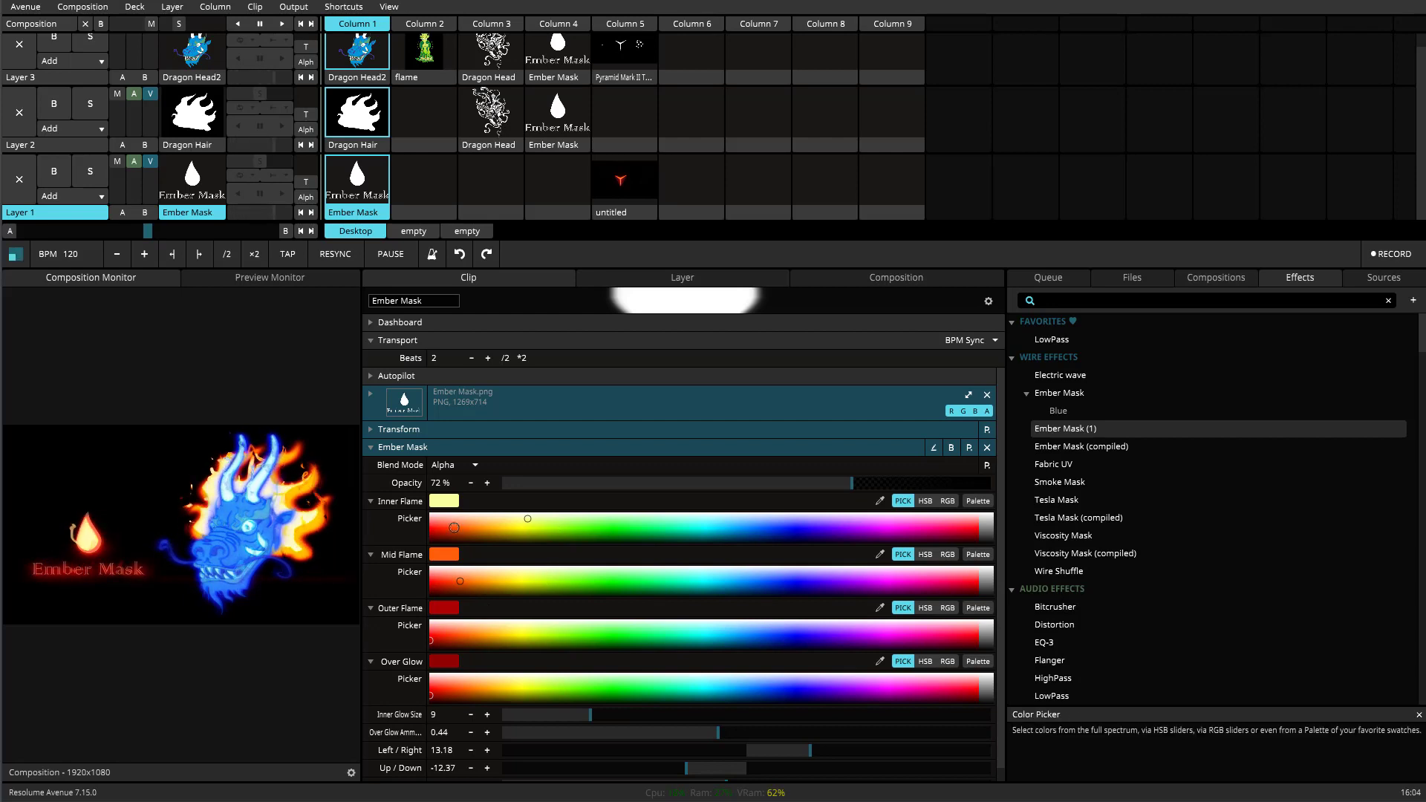
{"action": "left_click", "coordinate": [705, 525]}
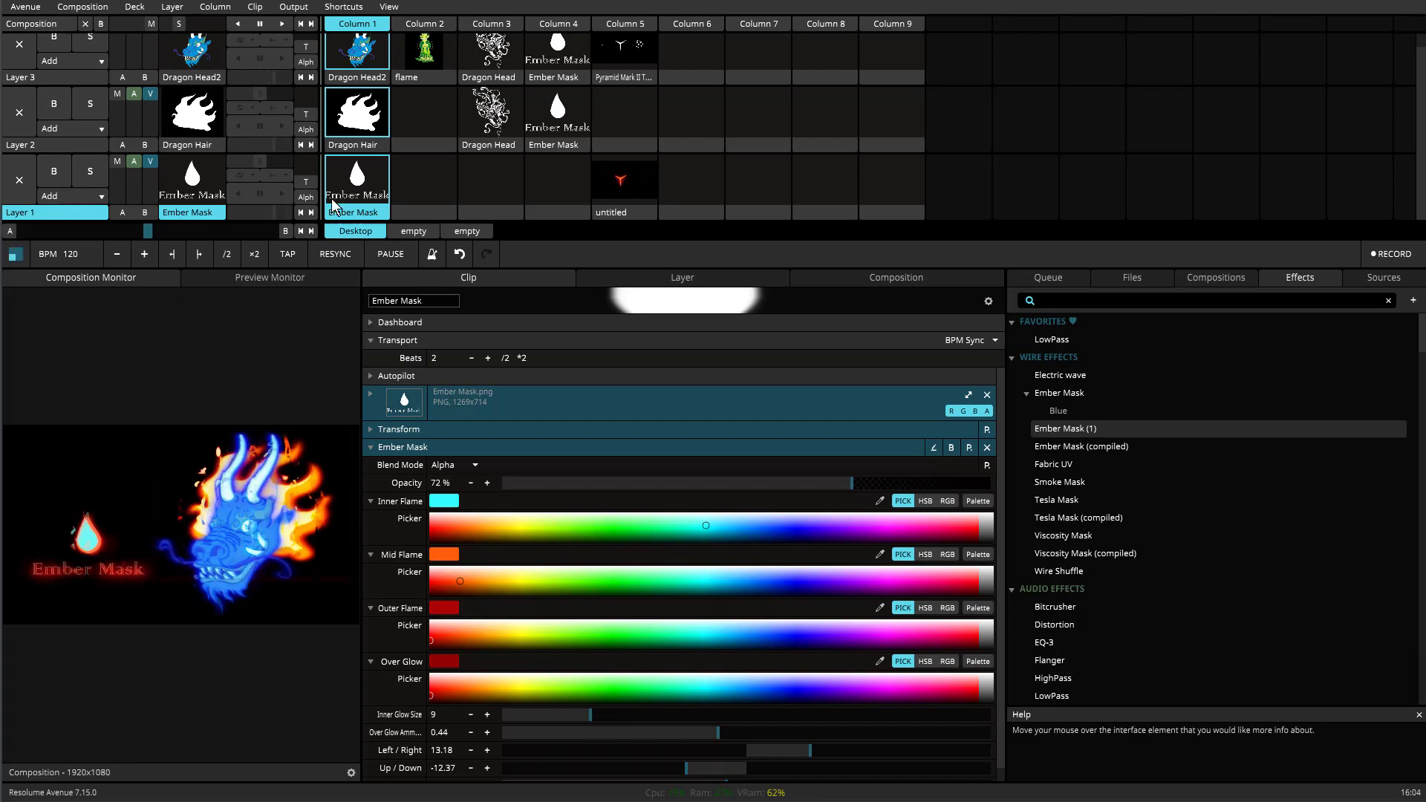
Select the Dragon Hair clip and set its Ember Mask Inner Flame colour to light cyan
{"action": "left_click", "coordinate": [357, 111]}
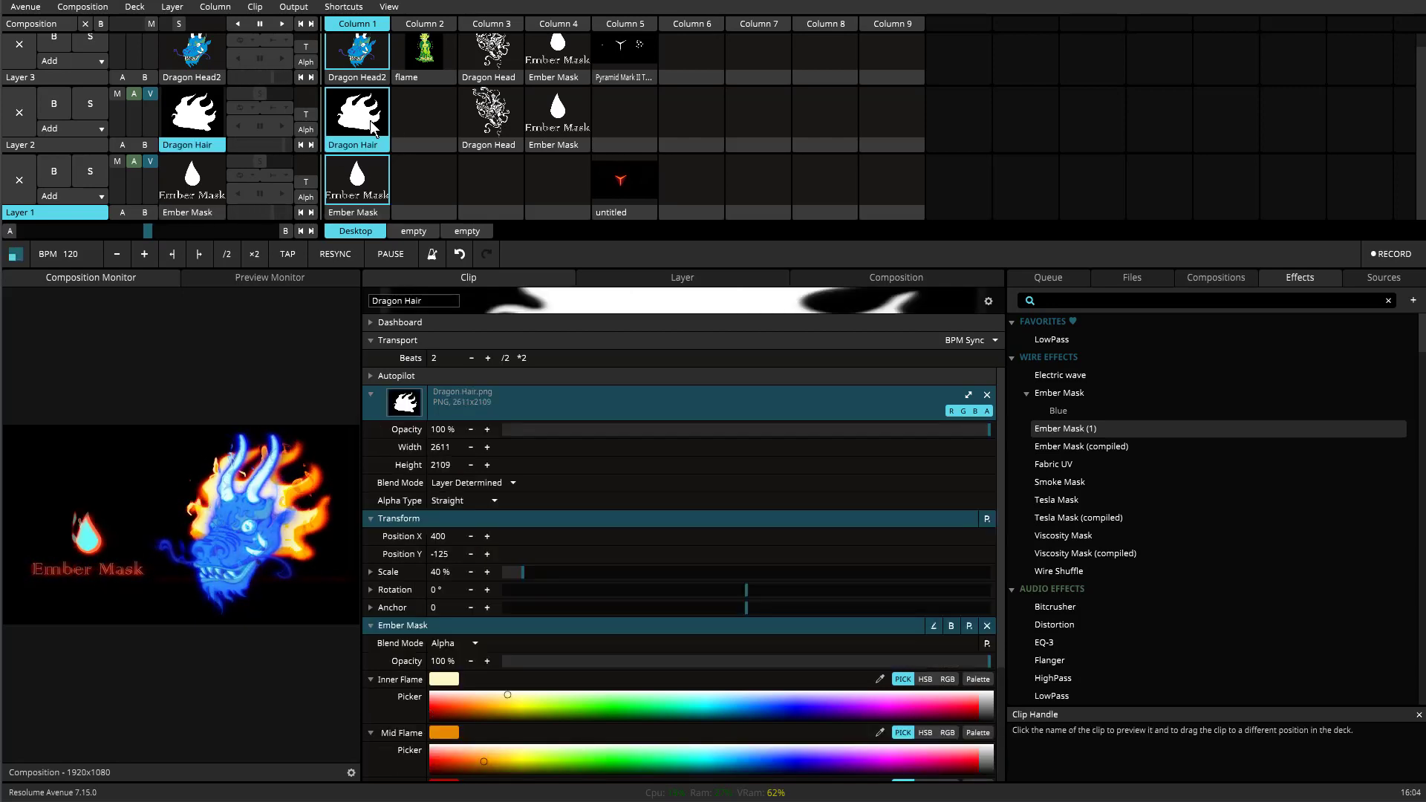
{"action": "scroll", "coordinate": [559, 652], "scroll_direction": "down", "scroll_amount": 3}
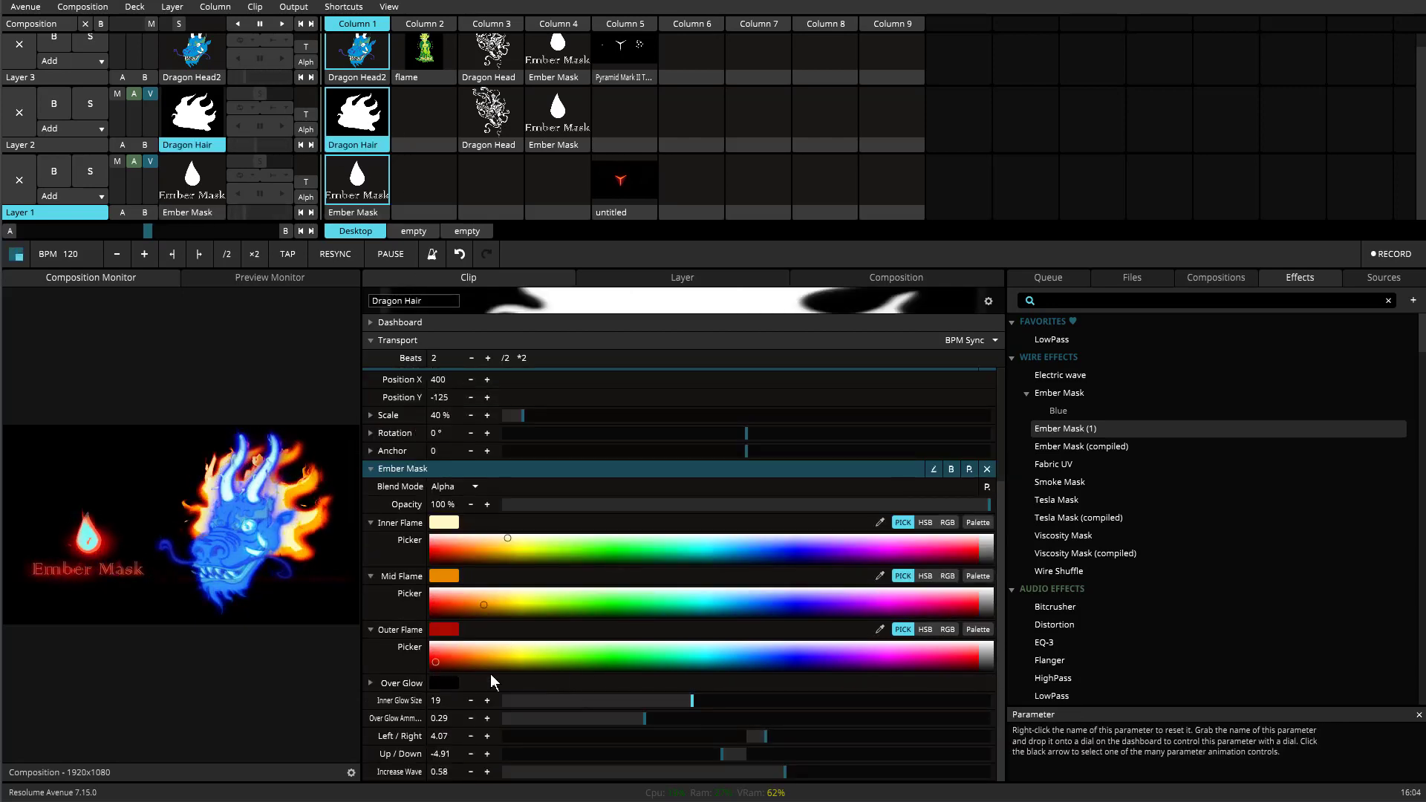
{"action": "left_click", "coordinate": [444, 523]}
{"action": "left_click", "coordinate": [438, 558]}
{"action": "left_click", "coordinate": [699, 575]}
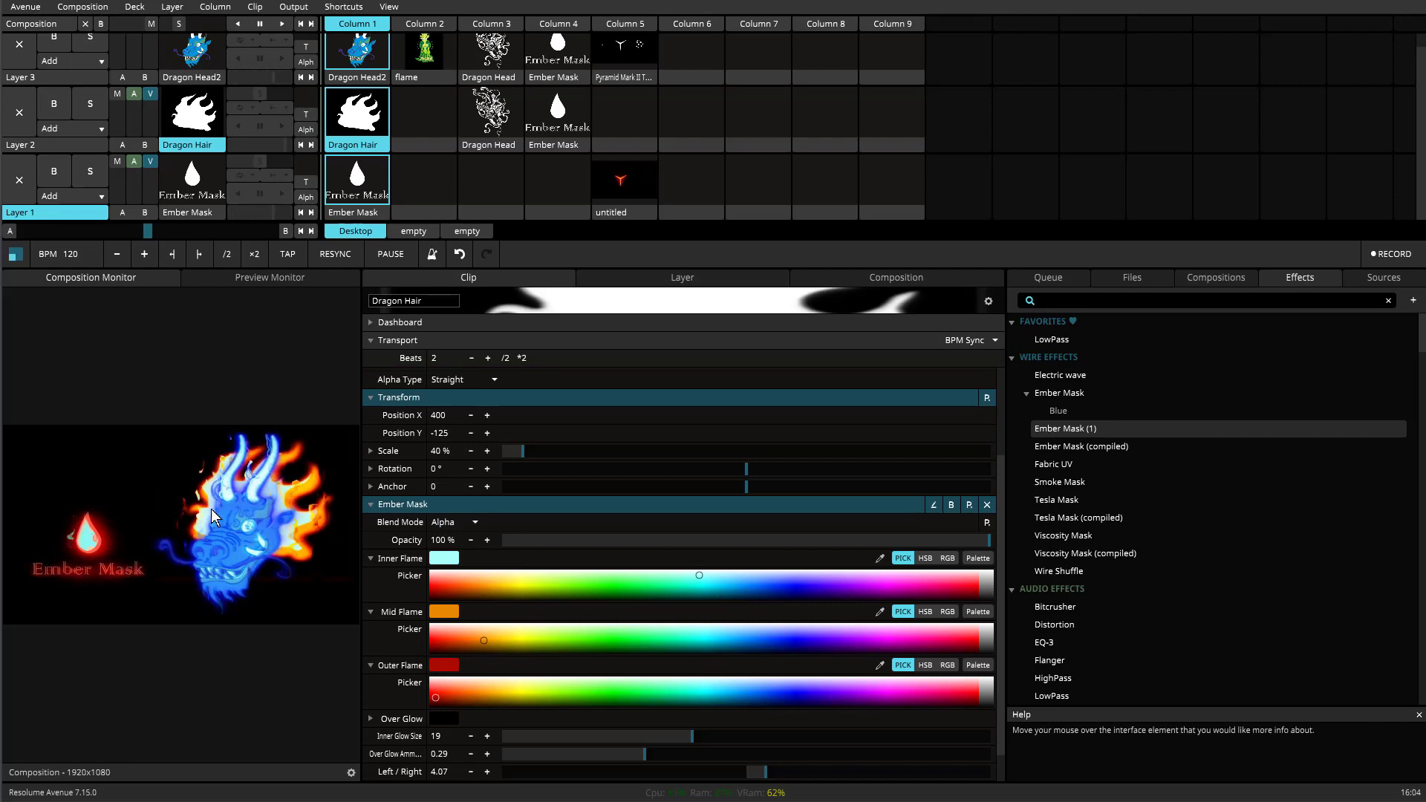
Set the Mid Flame colour to blue and the Outer Flame colour to blue-violet
{"action": "left_click", "coordinate": [437, 613]}
{"action": "left_click", "coordinate": [435, 612]}
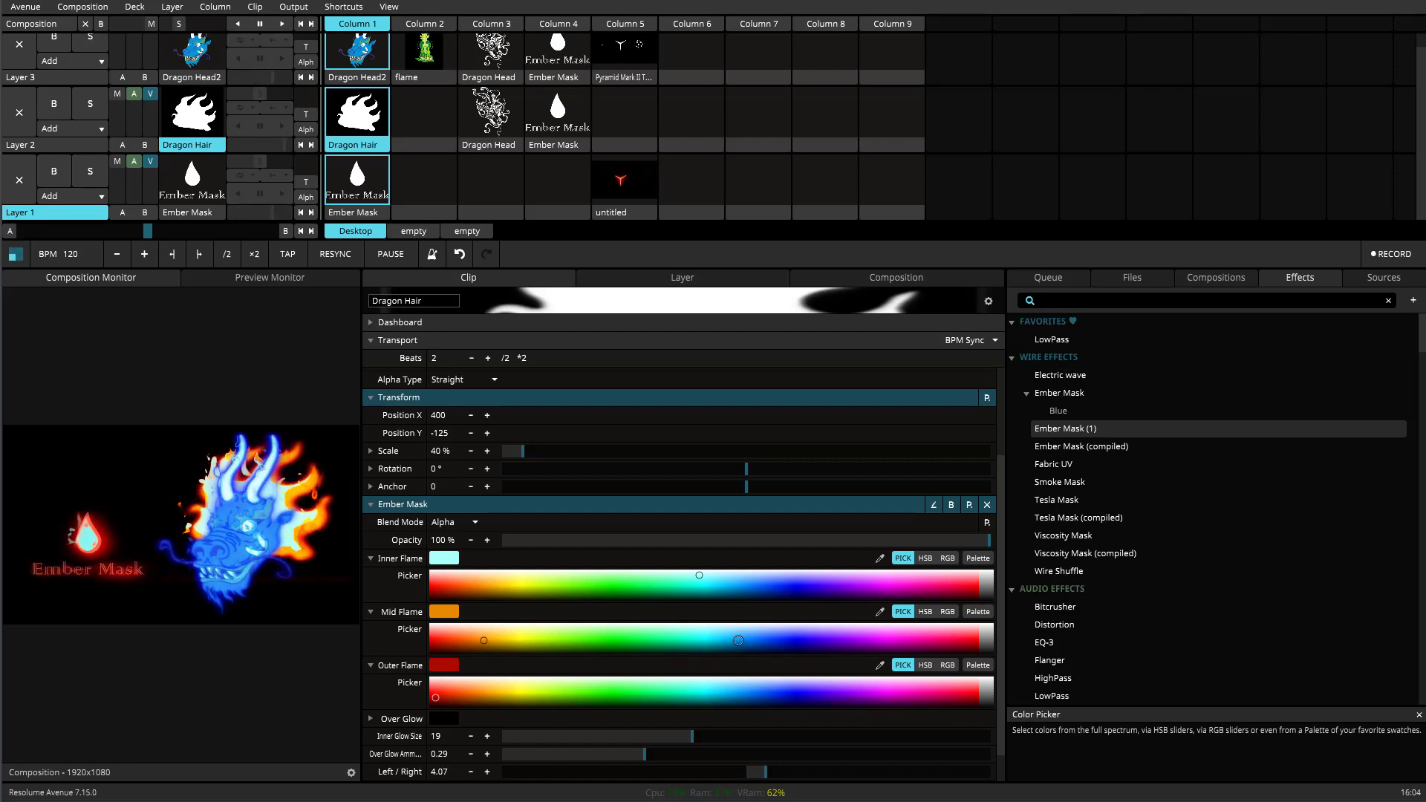
{"action": "left_click", "coordinate": [739, 640]}
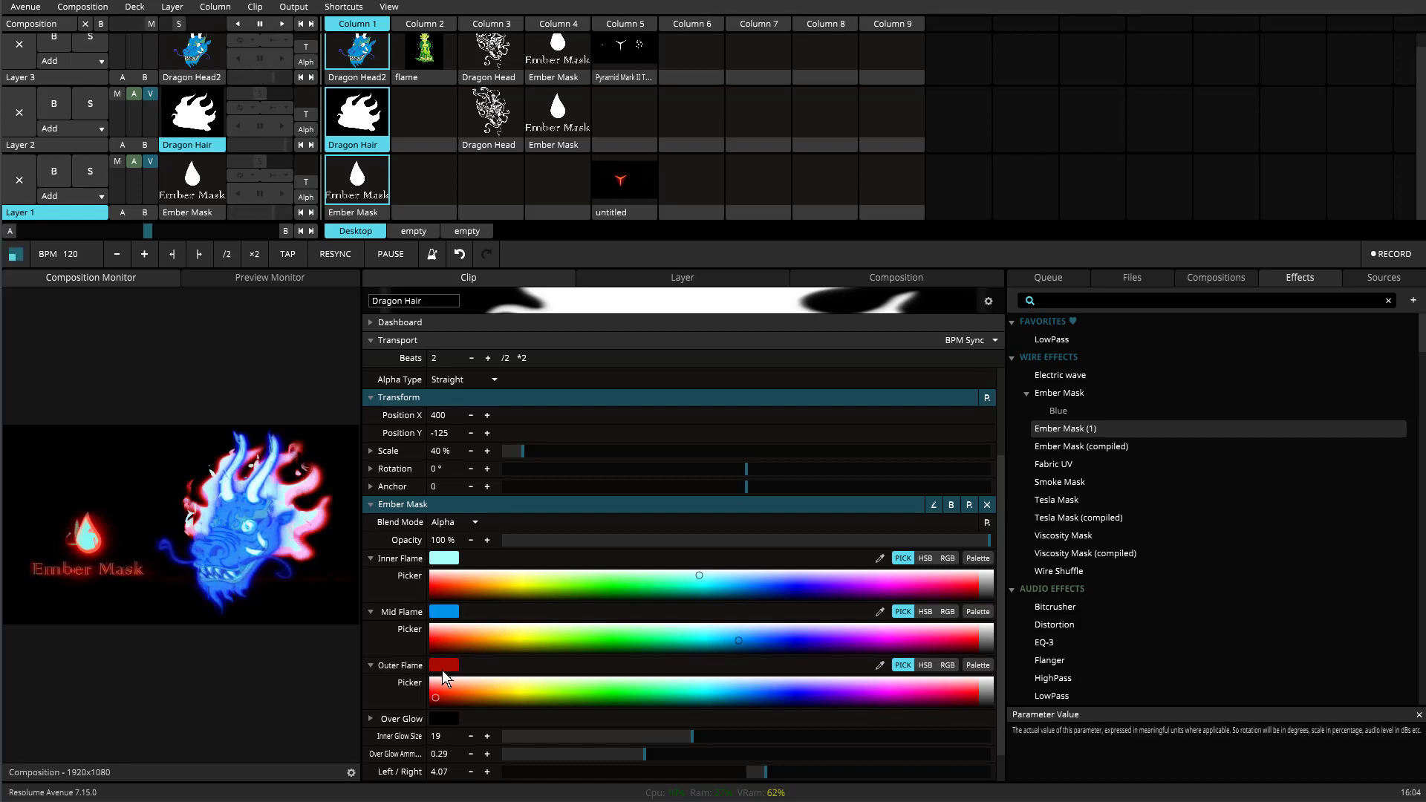
{"action": "left_click", "coordinate": [803, 690]}
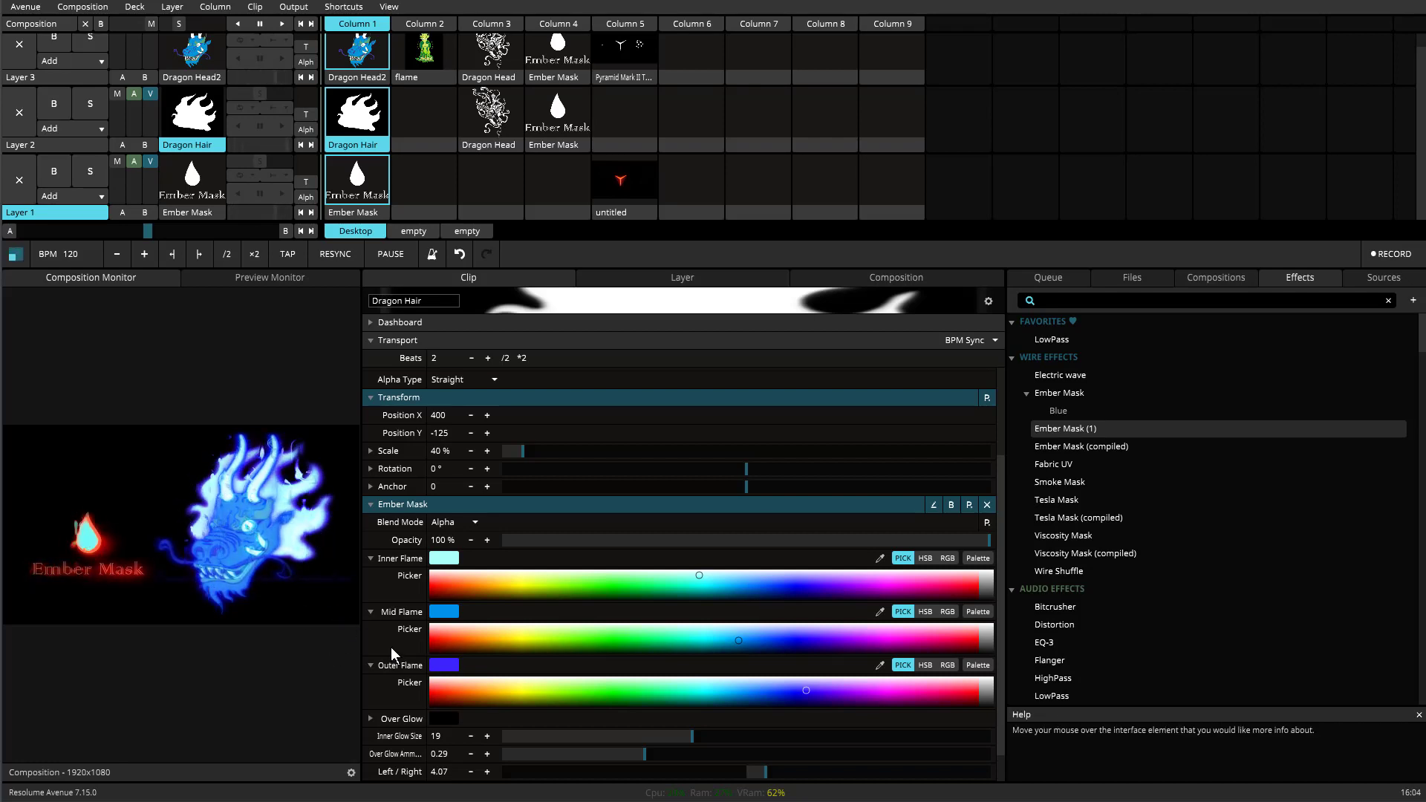
{"action": "left_click", "coordinate": [438, 717]}
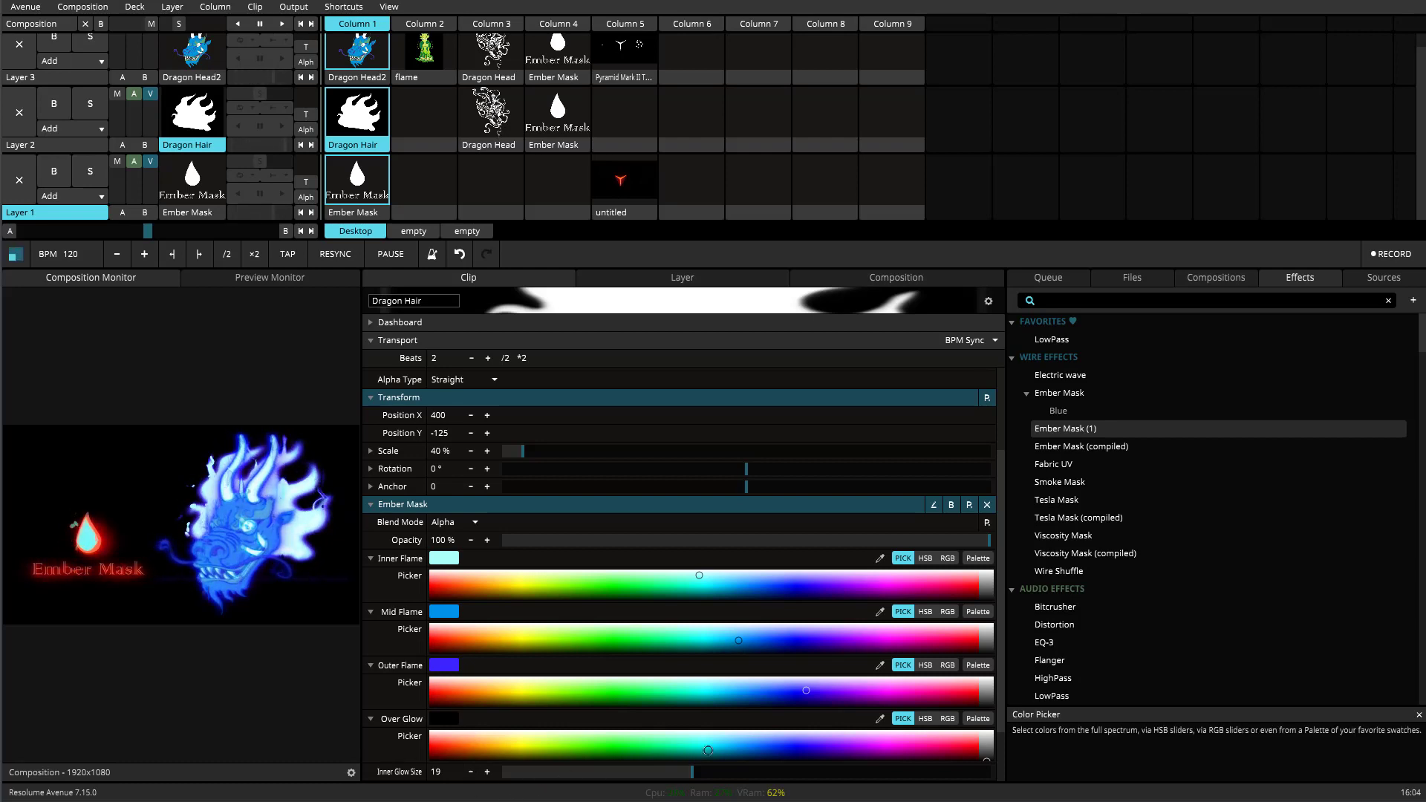
Change the Ember Mask Over Glow colour from black to cyan
{"action": "left_click_drag", "start_coordinate": [750, 744], "coordinate": [729, 751]}
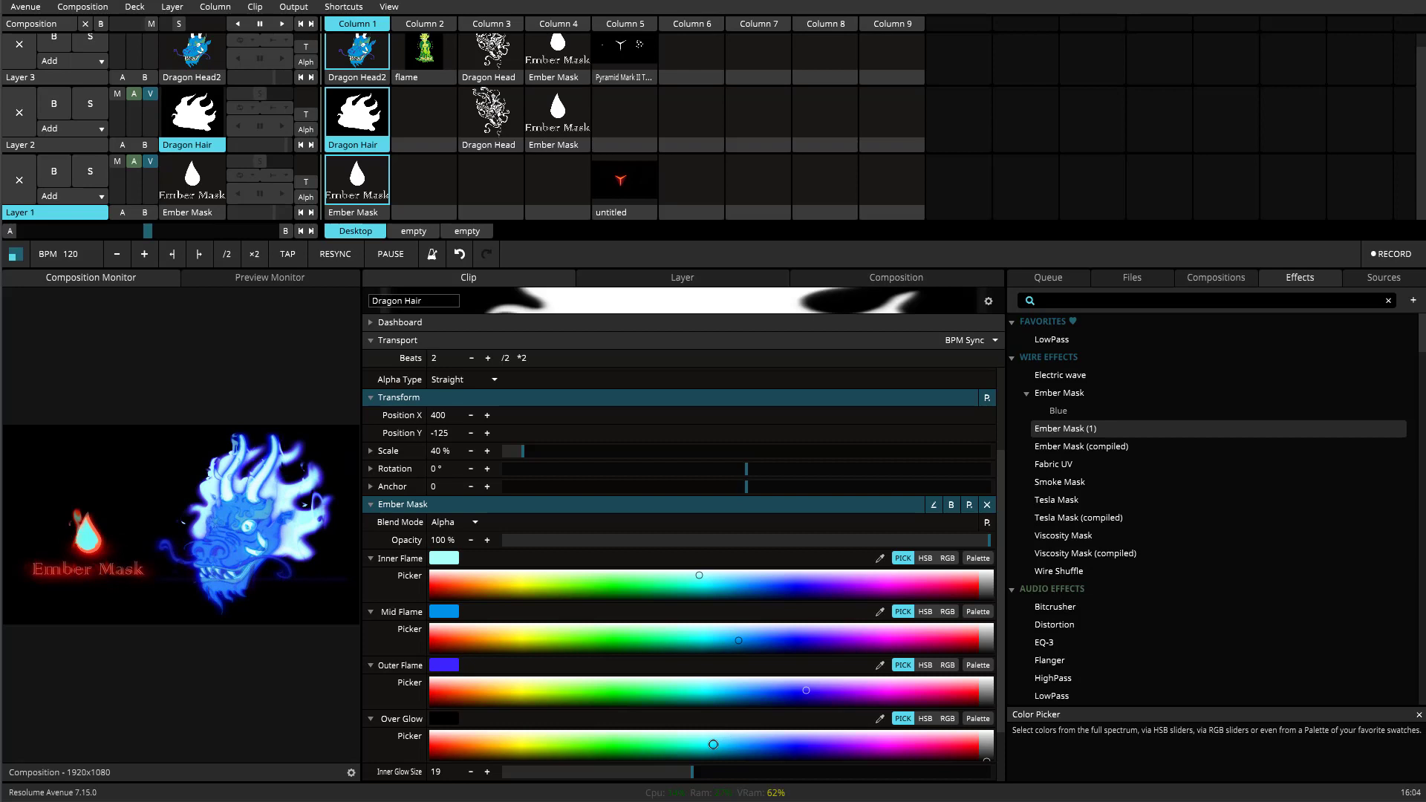
{"action": "left_click", "coordinate": [713, 744]}
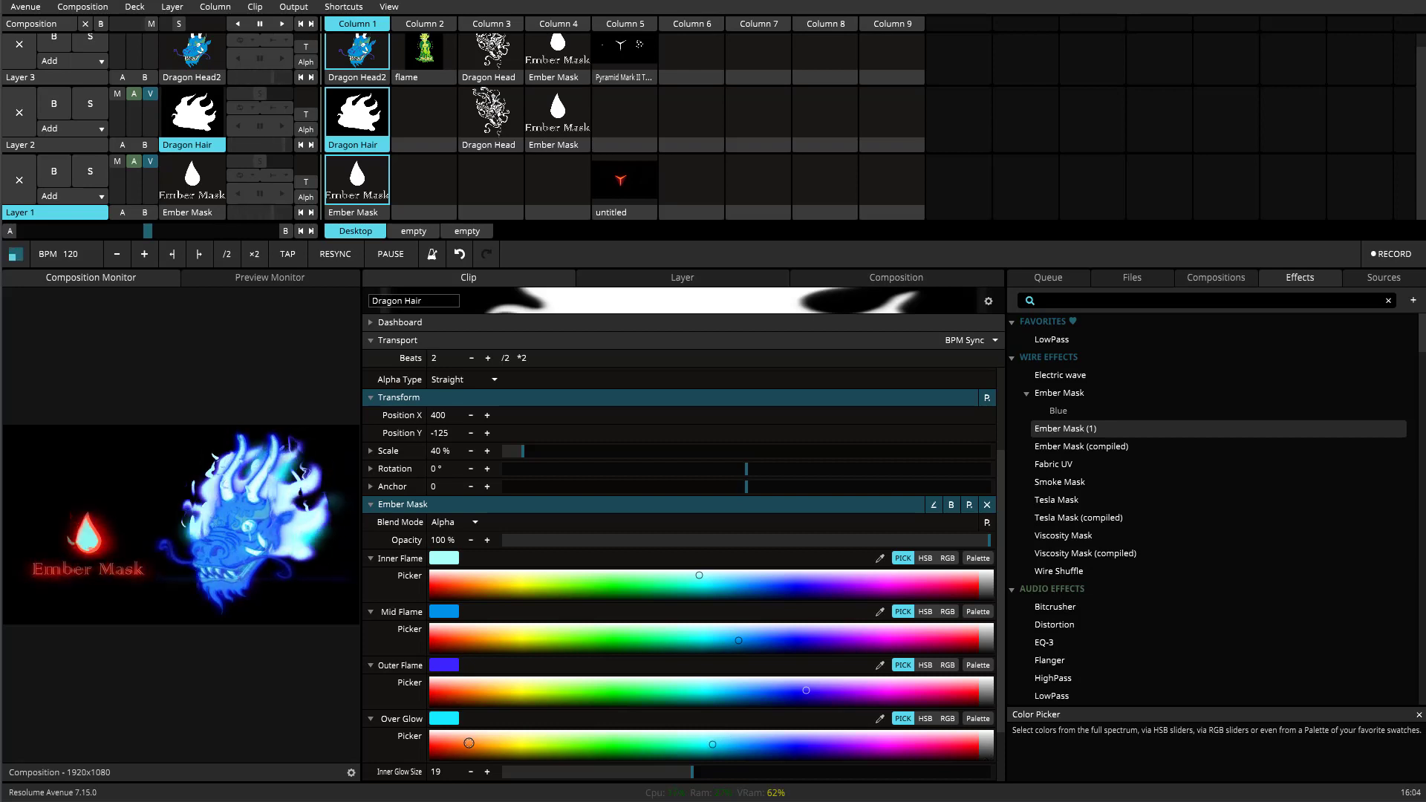
{"action": "scroll", "coordinate": [525, 710], "scroll_direction": "down", "scroll_amount": 2}
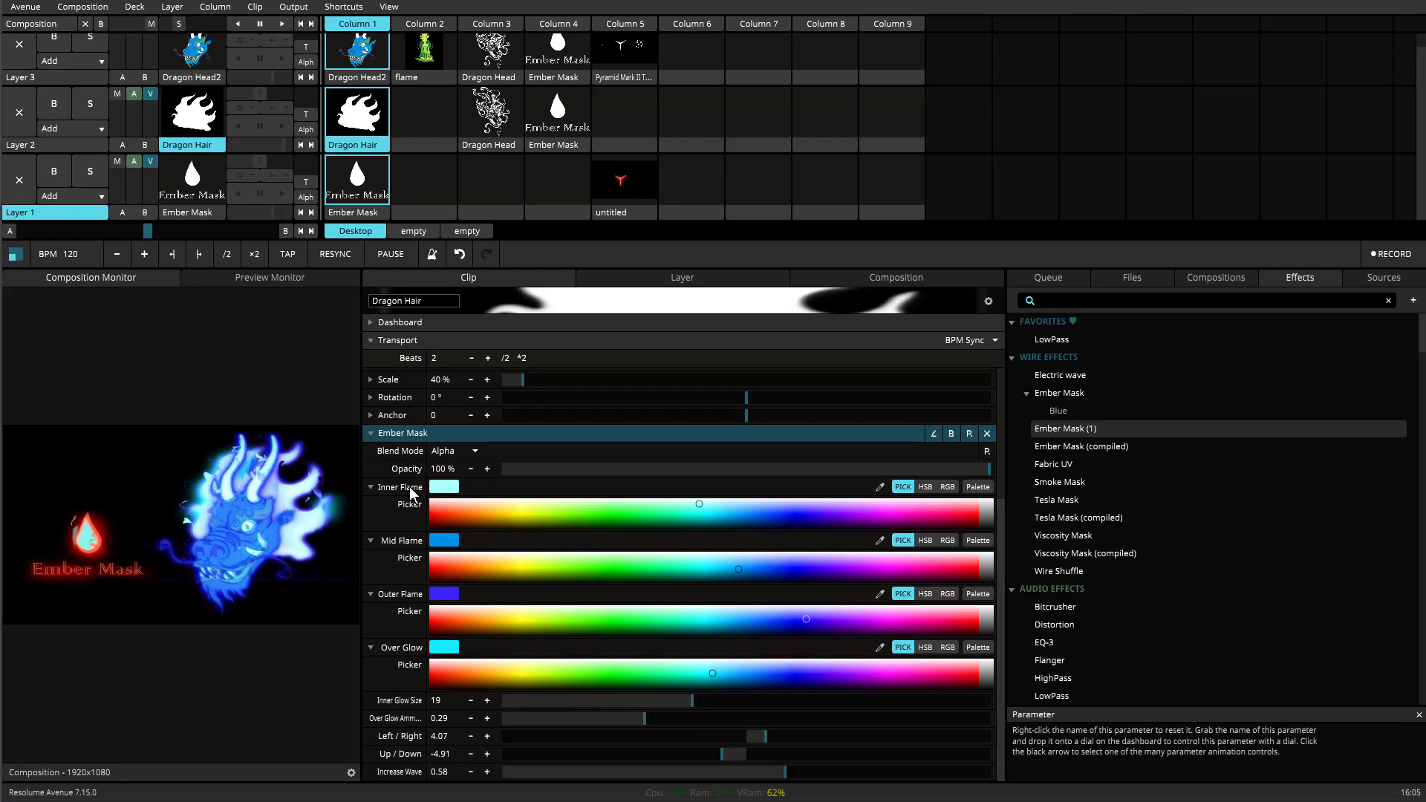
Set the Ember Mask Inner Glow Size to 41
{"action": "mouse_move", "coordinate": [692, 698]}
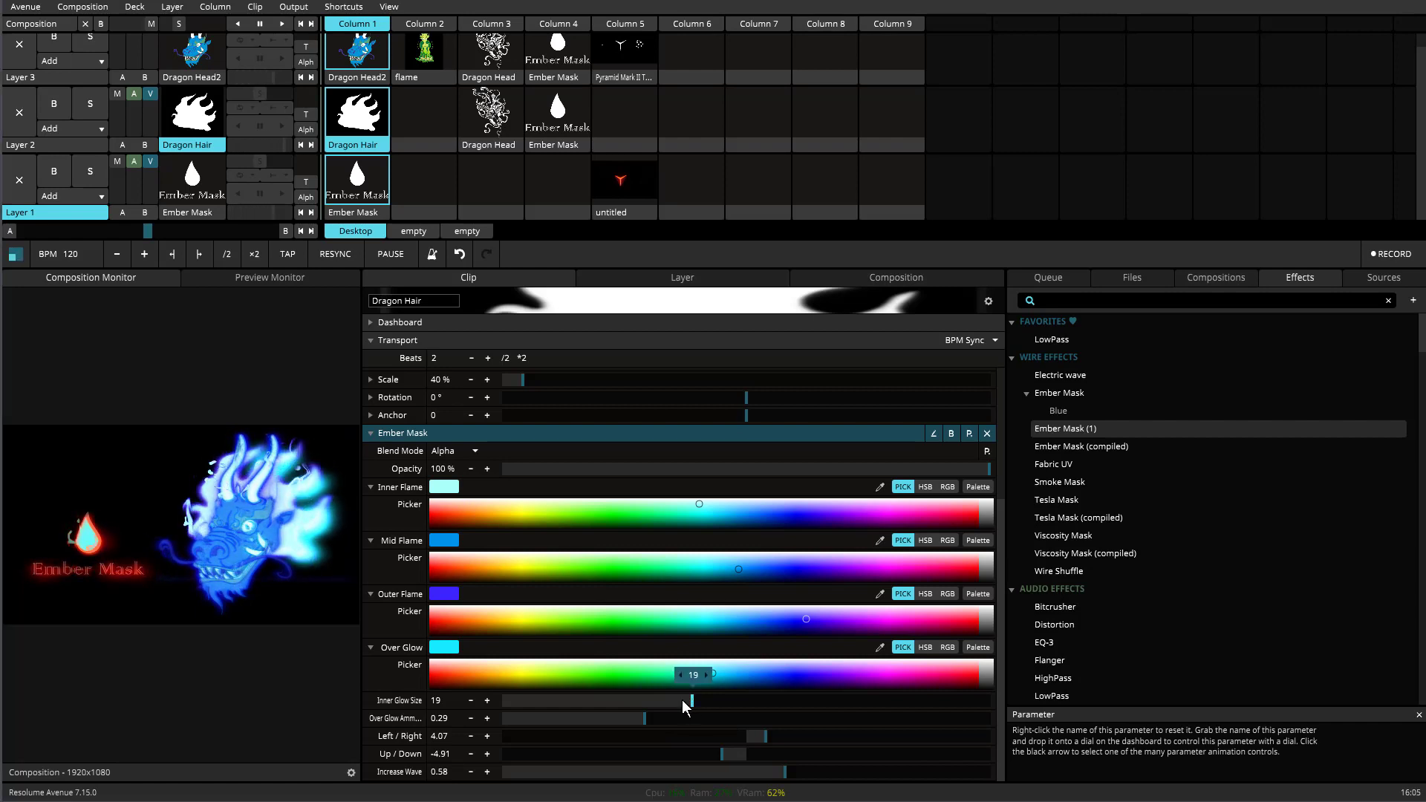
{"action": "left_click_drag", "start_coordinate": [683, 702], "coordinate": [618, 701]}
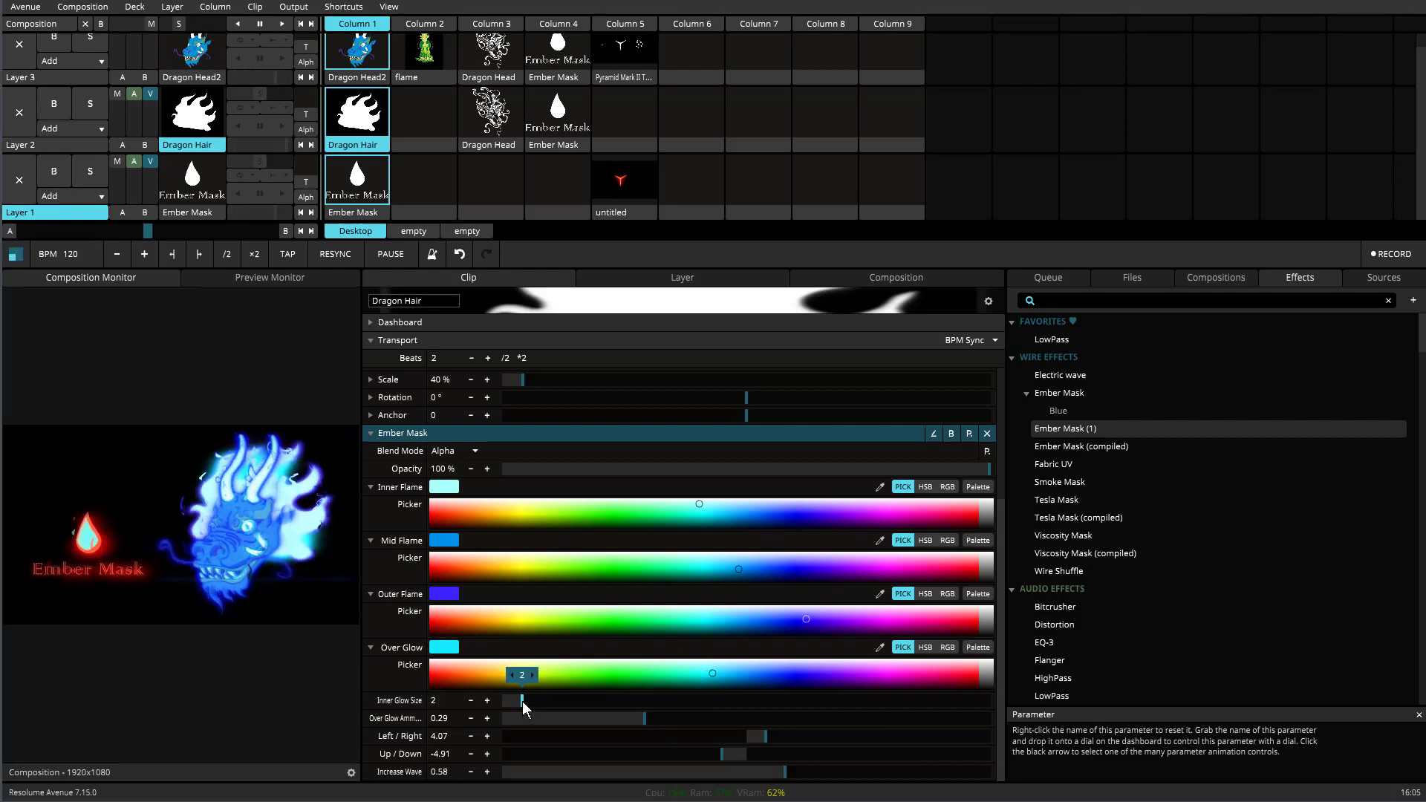
{"action": "left_click_drag", "start_coordinate": [523, 700], "coordinate": [895, 710]}
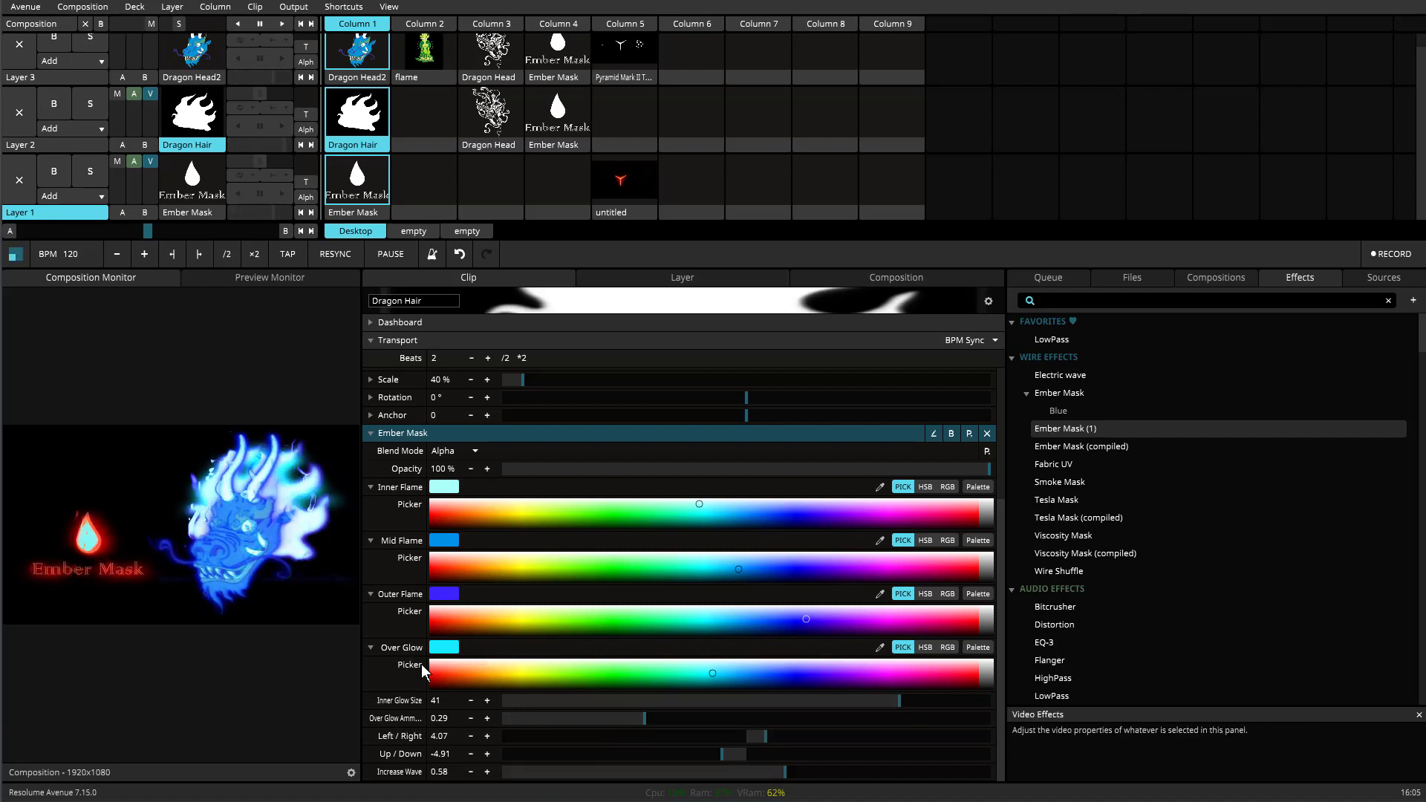
Set Over Glow Amount to 0.76 and widen the Composition Monitor panel
{"action": "left_click_drag", "start_coordinate": [647, 715], "coordinate": [536, 711]}
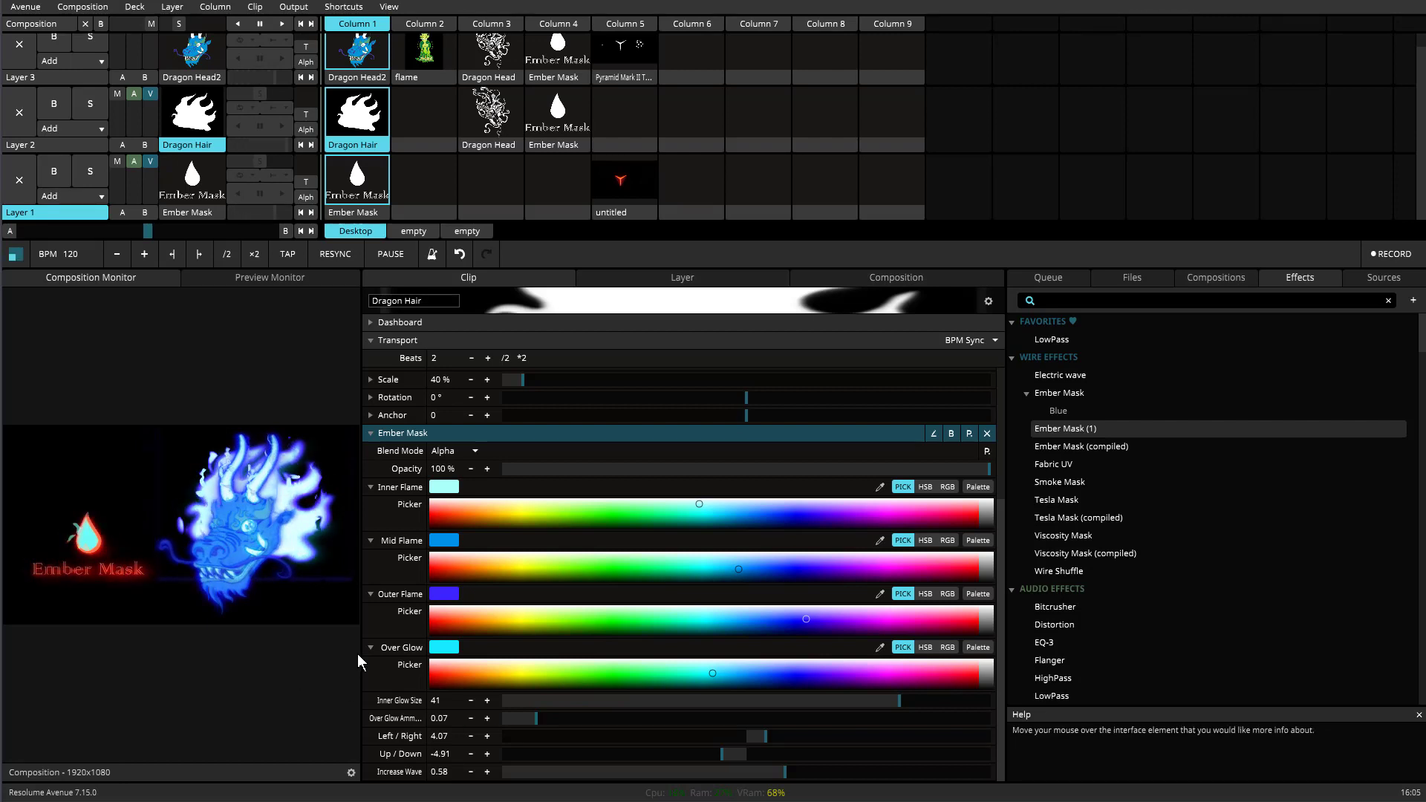
{"action": "left_click_drag", "start_coordinate": [361, 654], "coordinate": [505, 655]}
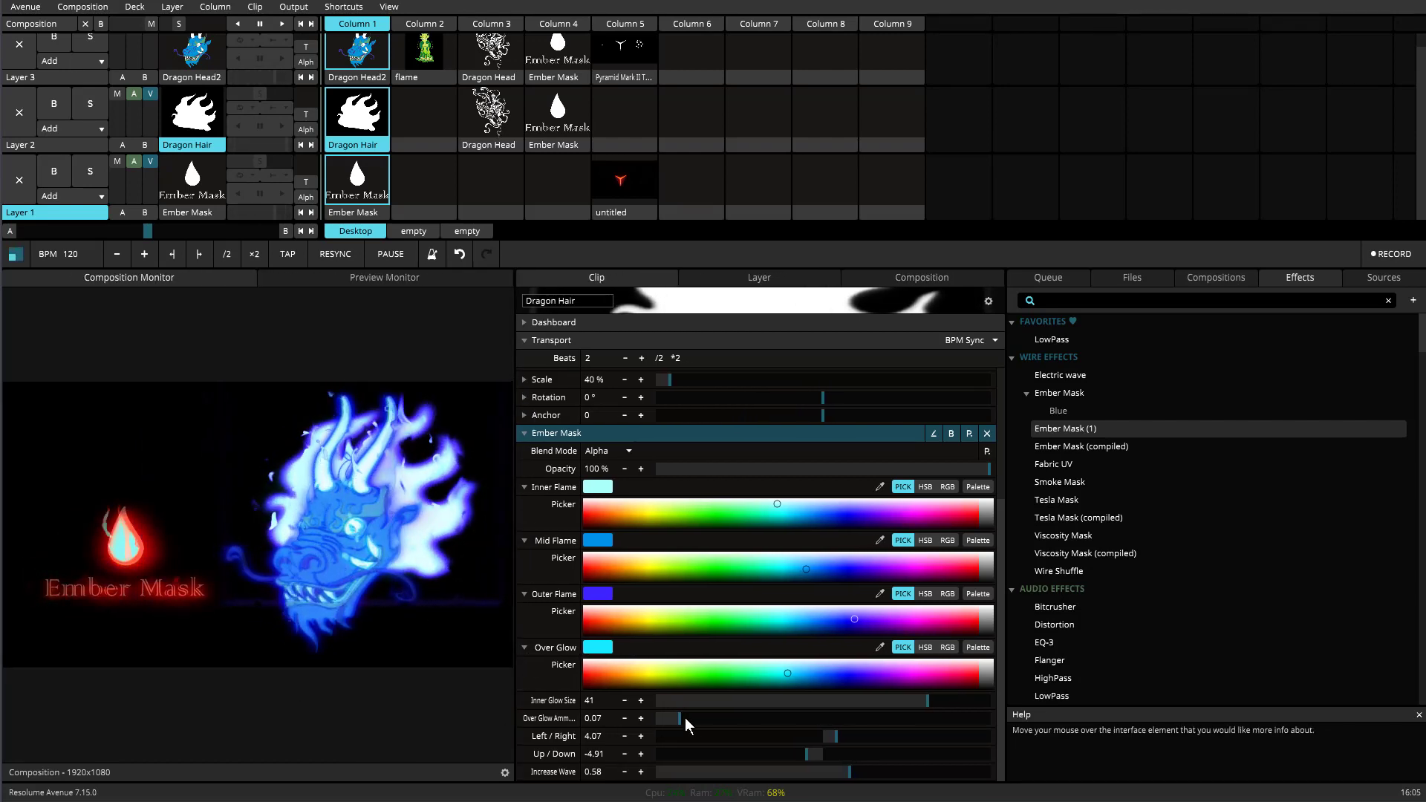
{"action": "left_click_drag", "start_coordinate": [679, 717], "coordinate": [909, 725]}
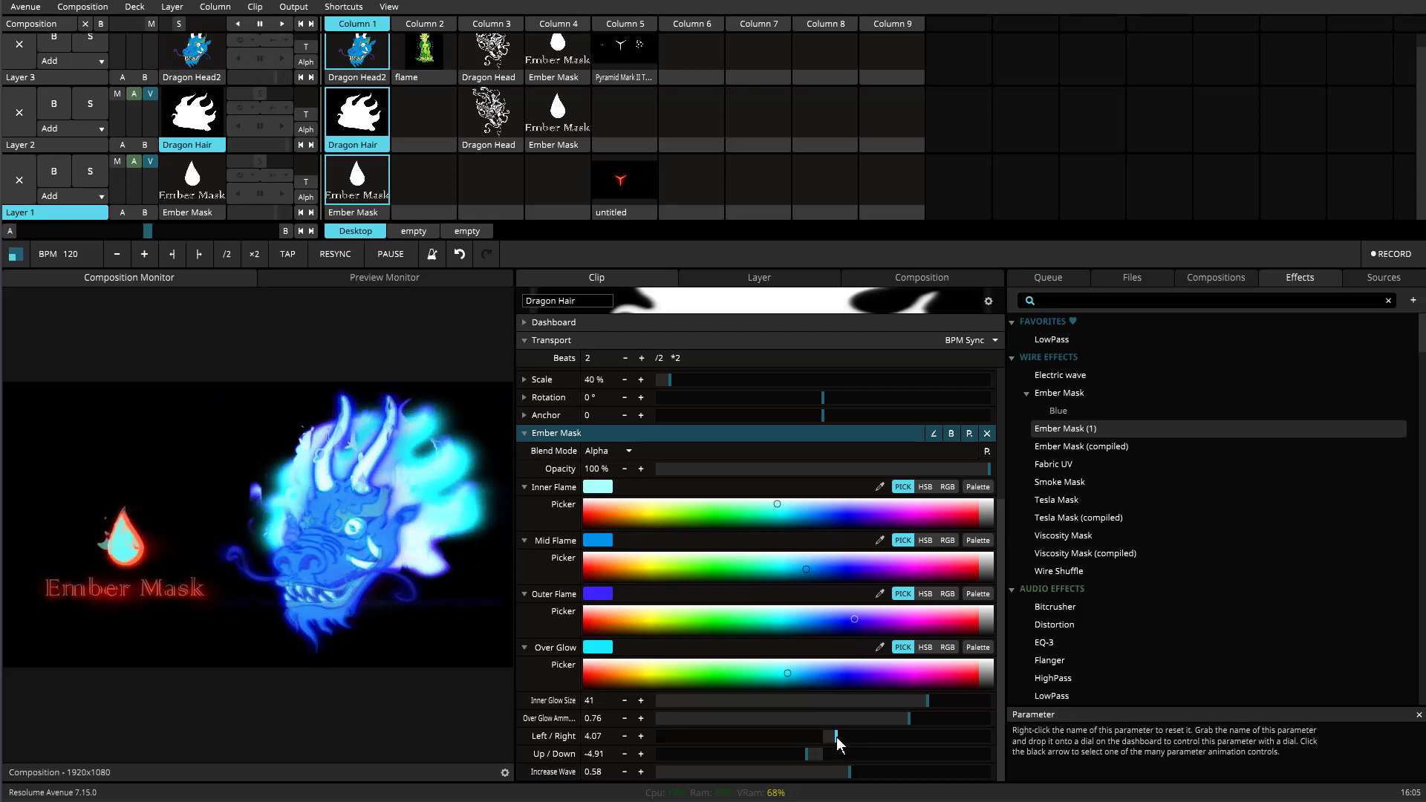
Set Left/Right and Up/Down to 1.9 each and Increase Wave to 0.1
{"action": "mouse_move", "coordinate": [836, 736]}
{"action": "left_mouse_down"}
{"action": "mouse_move", "coordinate": [822, 734]}
{"action": "mouse_move", "coordinate": [903, 732]}
{"action": "mouse_move", "coordinate": [805, 759]}
{"action": "mouse_move", "coordinate": [824, 756]}
{"action": "left_mouse_up"}
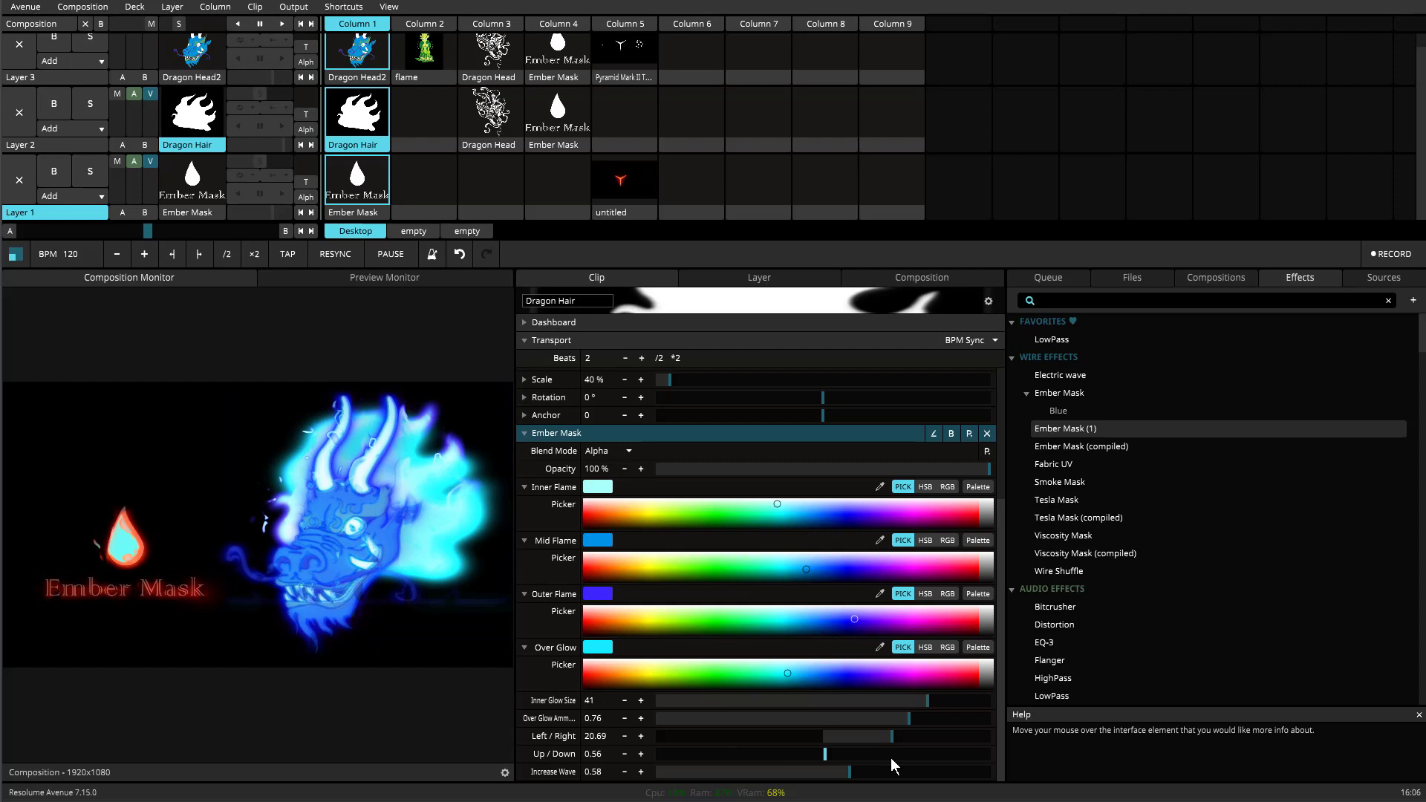
{"action": "left_click_drag", "start_coordinate": [888, 741], "coordinate": [829, 734]}
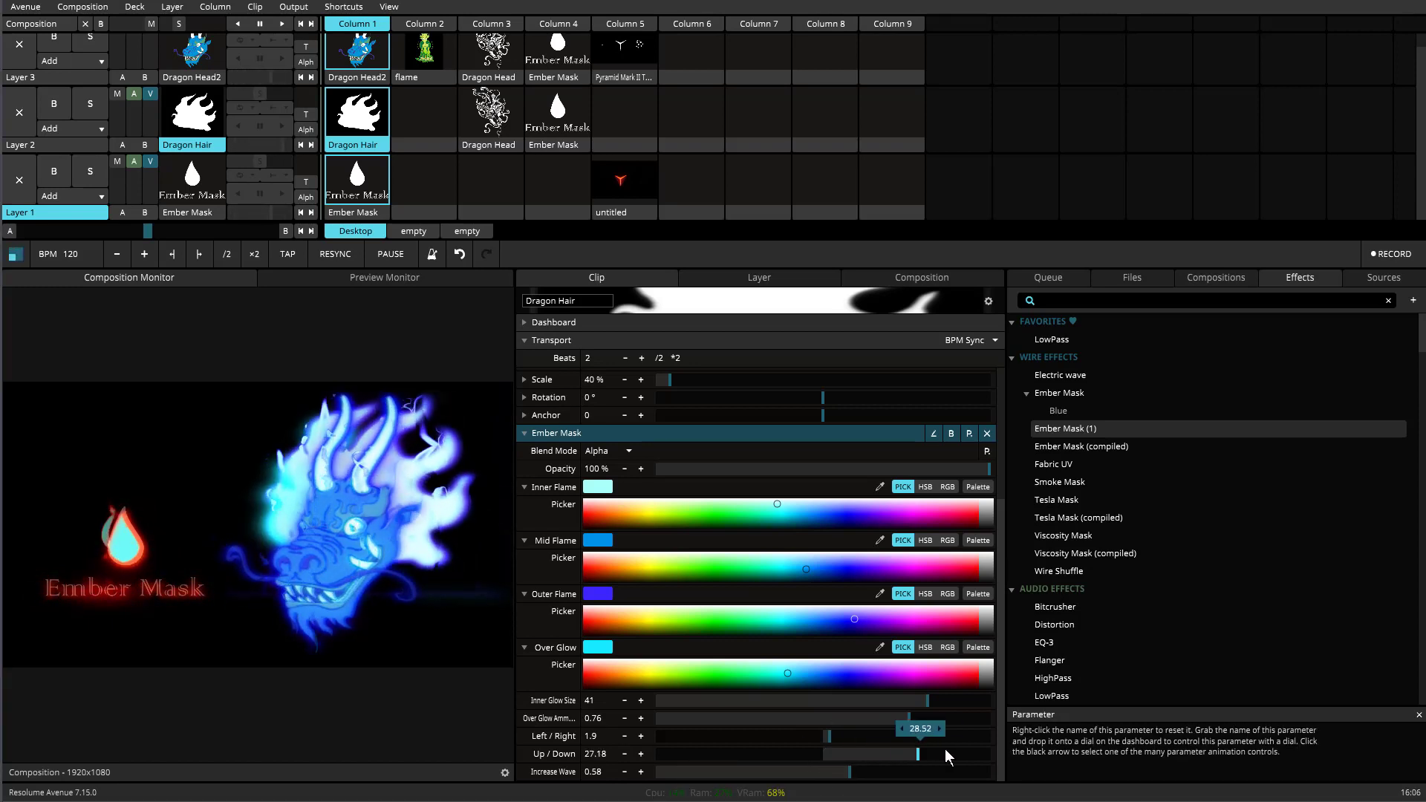
{"action": "left_click_drag", "start_coordinate": [948, 753], "coordinate": [830, 753]}
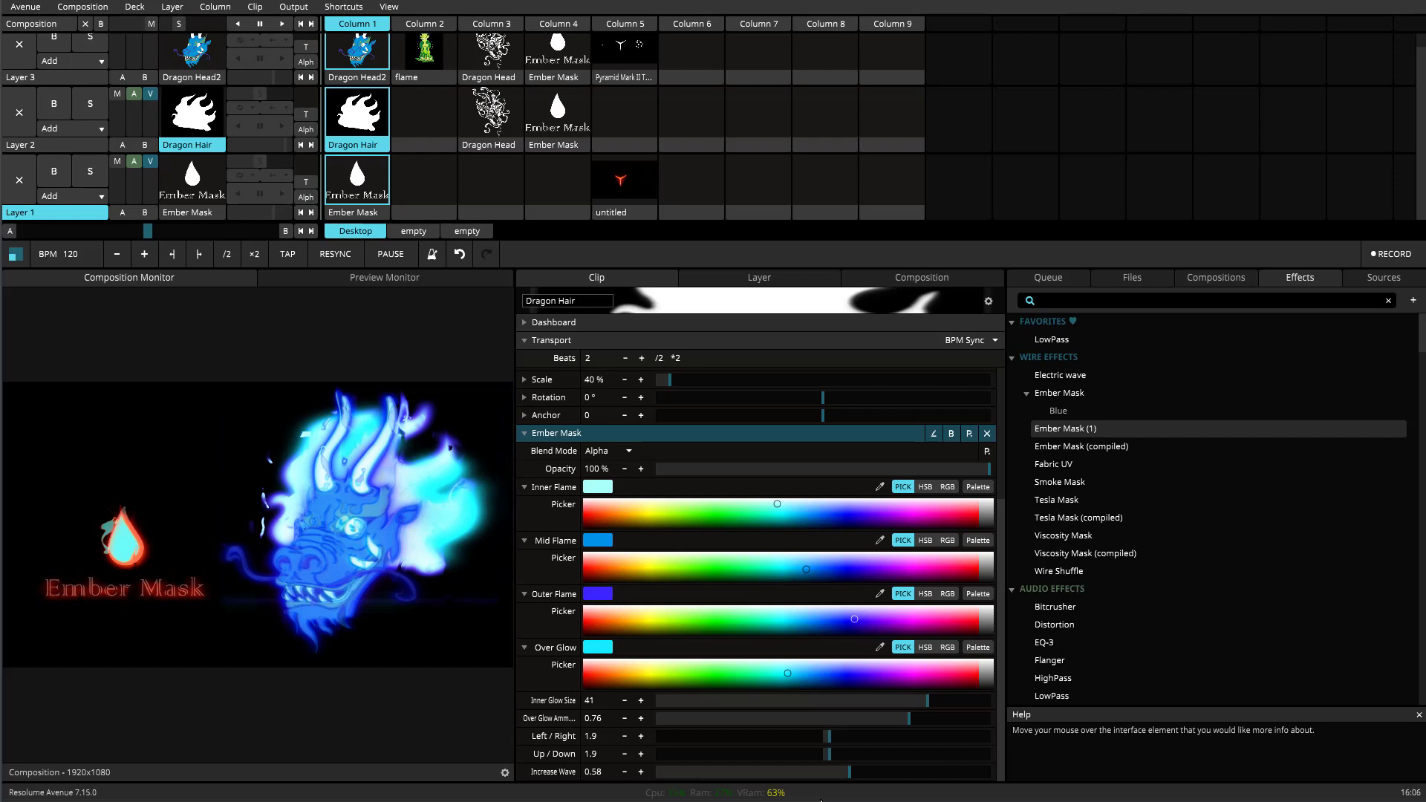
{"action": "left_click_drag", "start_coordinate": [850, 773], "coordinate": [689, 772]}
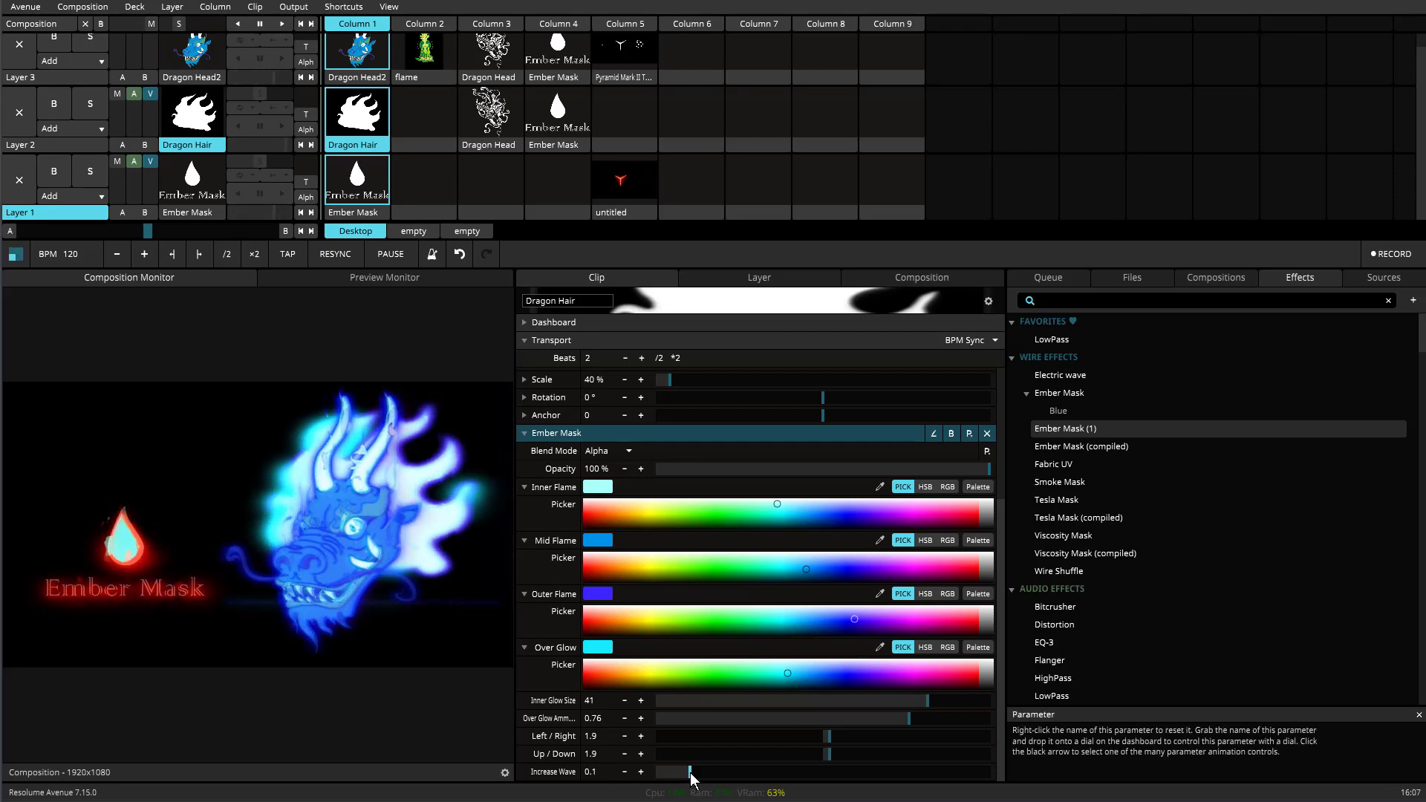
Raise Increase Wave to 0.64, then settle it at 0.36
{"action": "left_click_drag", "start_coordinate": [690, 772], "coordinate": [876, 785]}
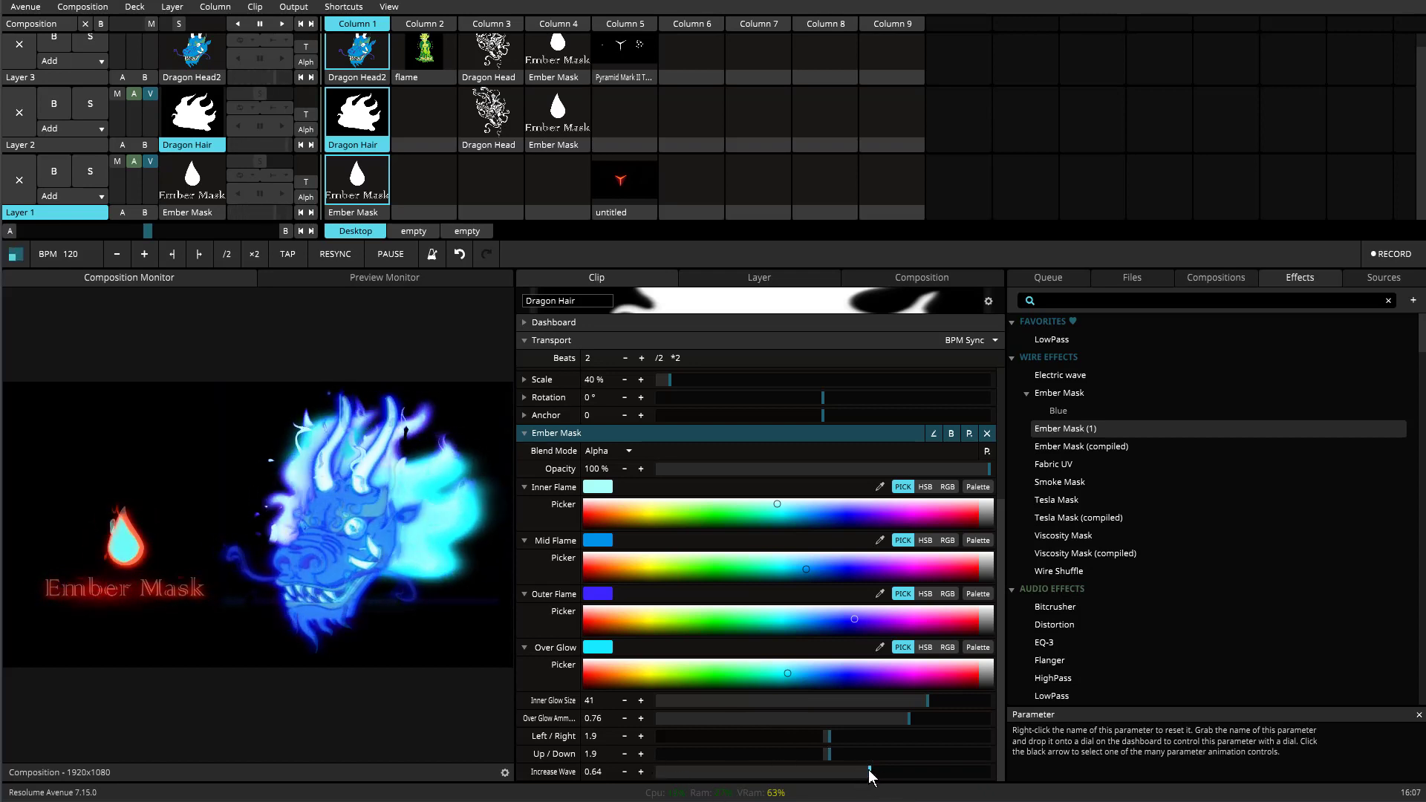
{"action": "left_click_drag", "start_coordinate": [869, 772], "coordinate": [776, 772]}
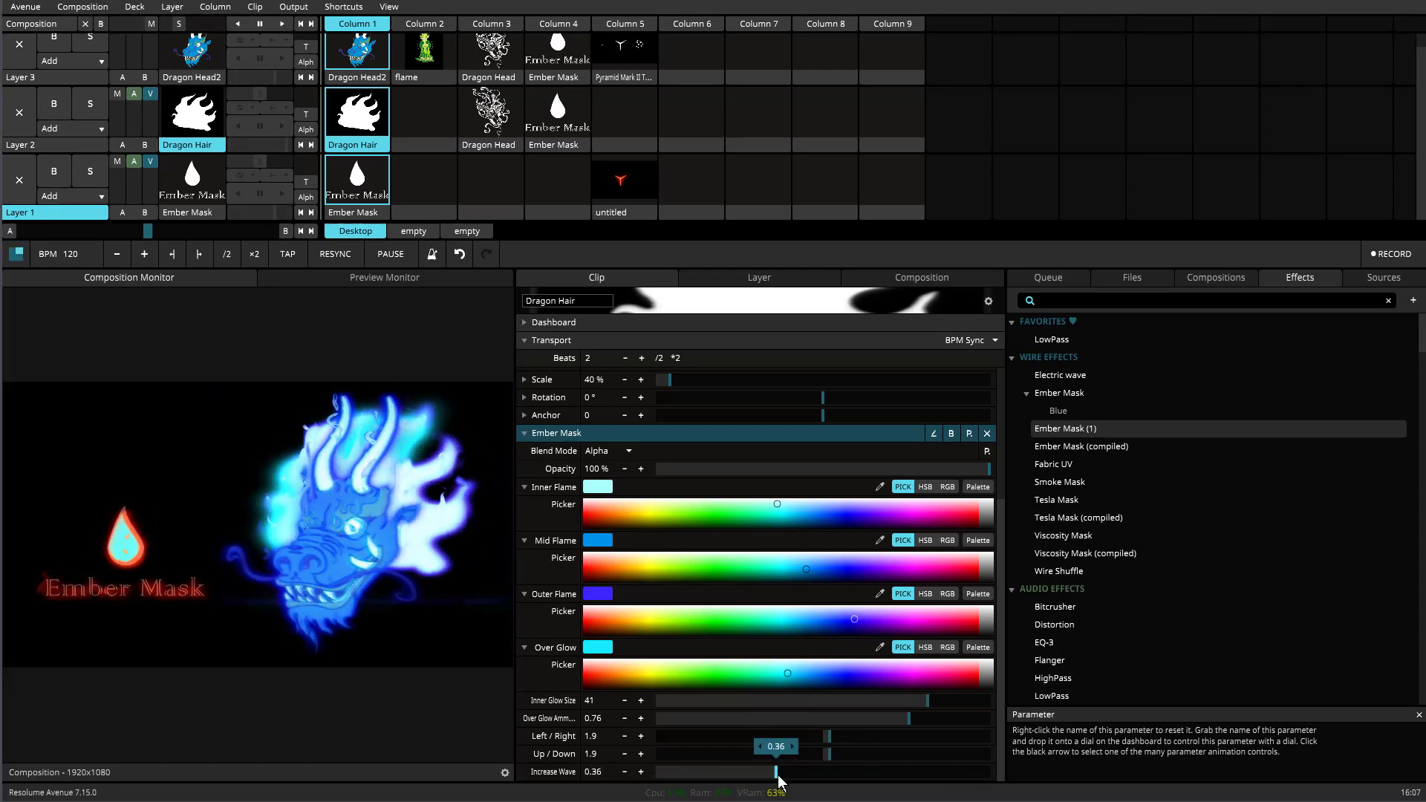
Audition Column 2 and the Dragon Head clips, clear Layers 3 and 2, then play Ember Mask
{"action": "left_click", "coordinate": [422, 28]}
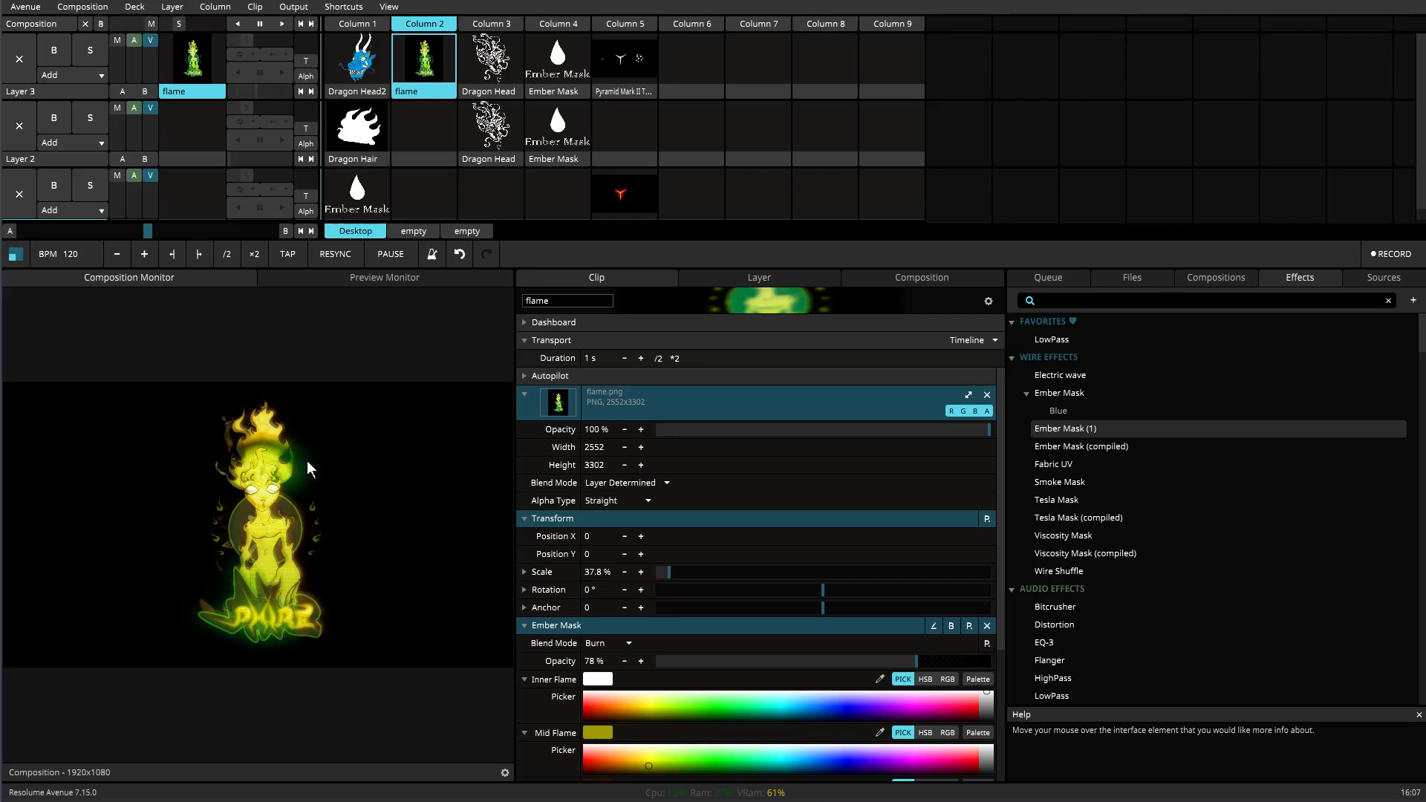
{"action": "left_click", "coordinate": [490, 52]}
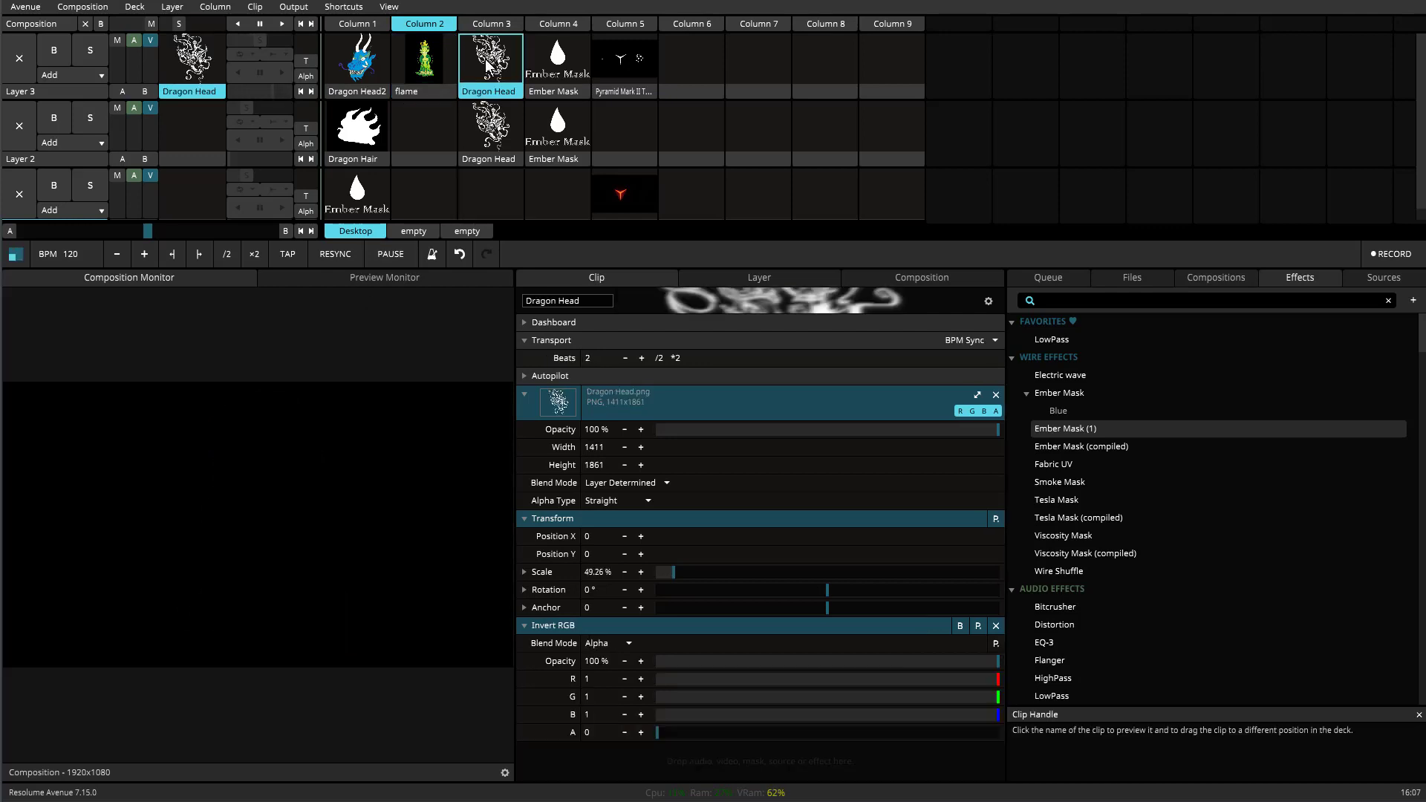
{"action": "left_click", "coordinate": [499, 125]}
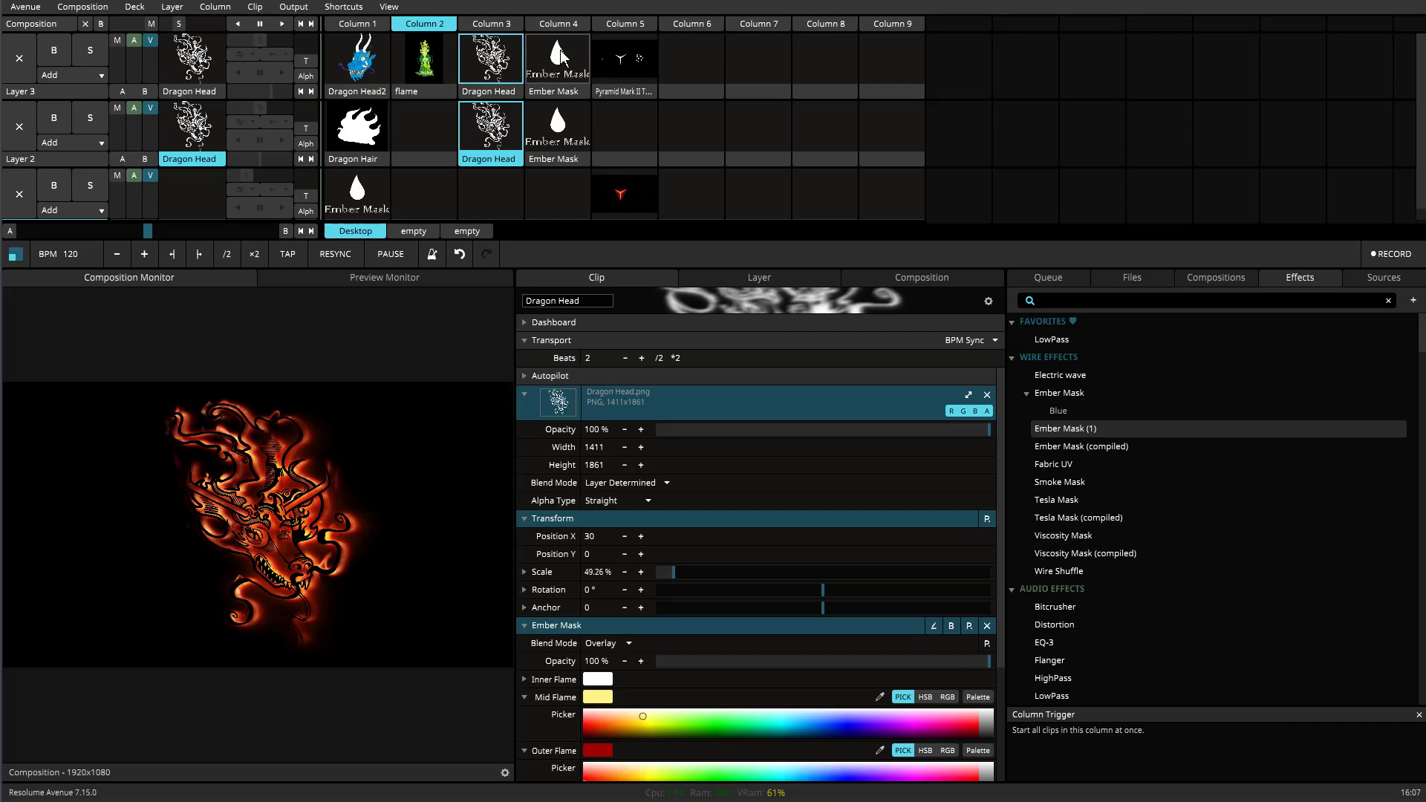
{"action": "left_click", "coordinate": [19, 59]}
{"action": "left_click", "coordinate": [20, 126]}
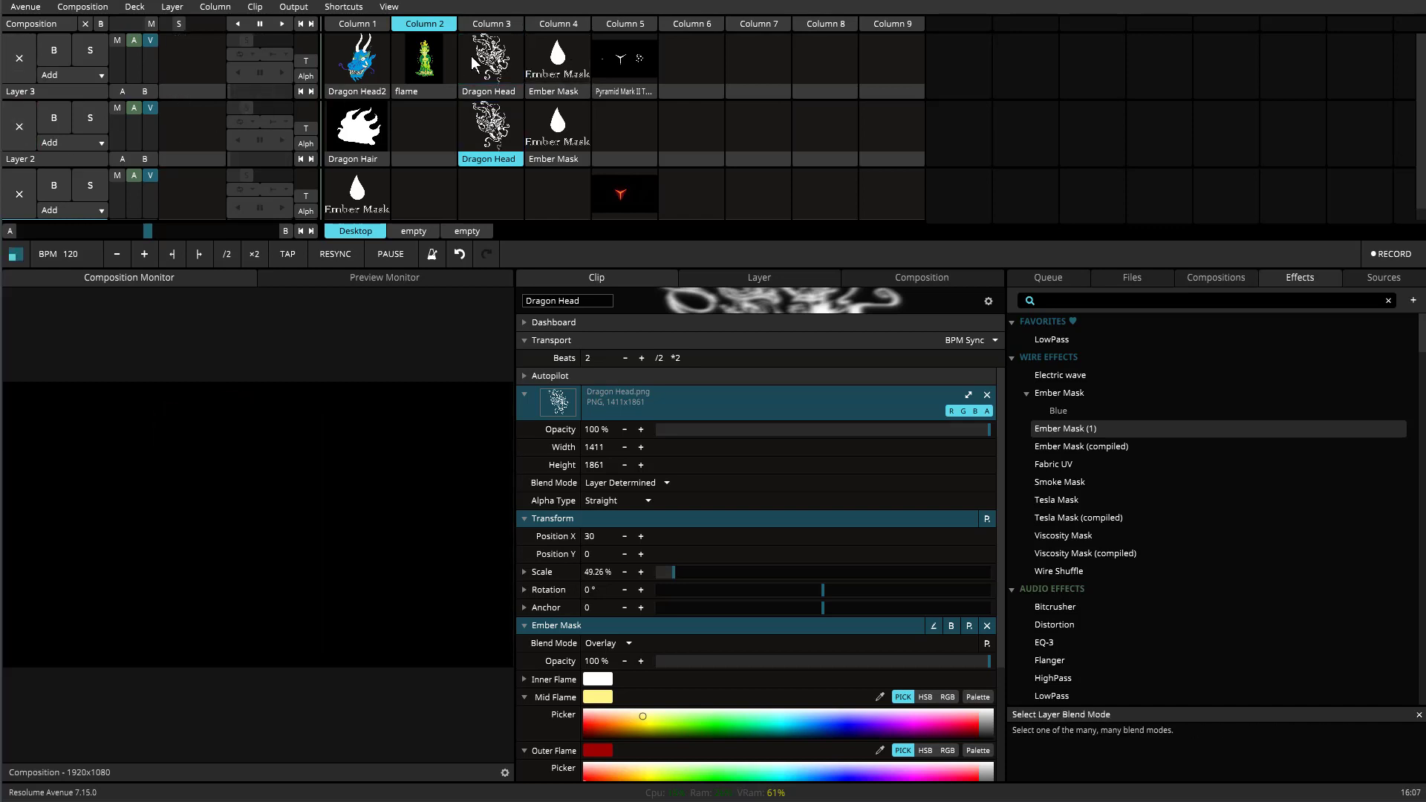
{"action": "left_click", "coordinate": [557, 60]}
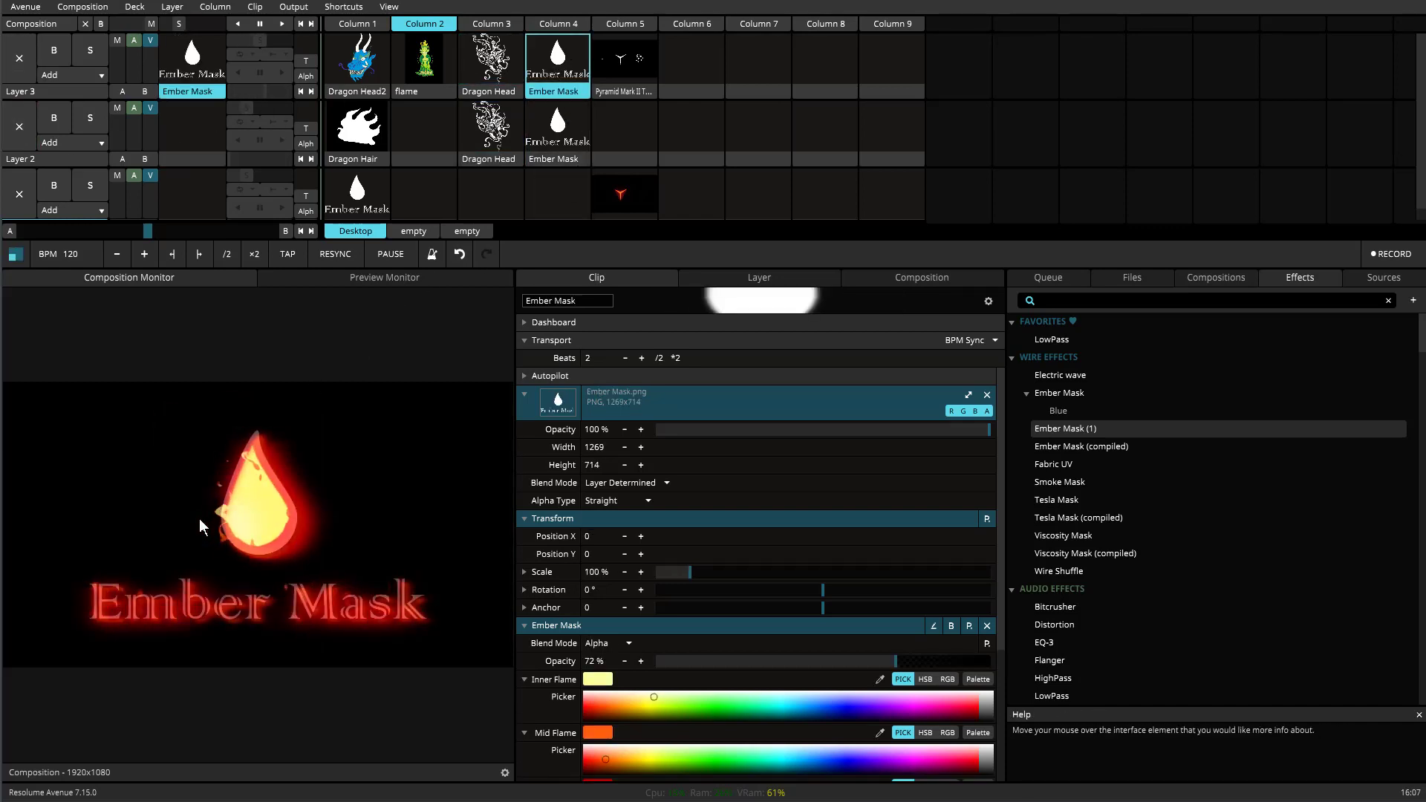